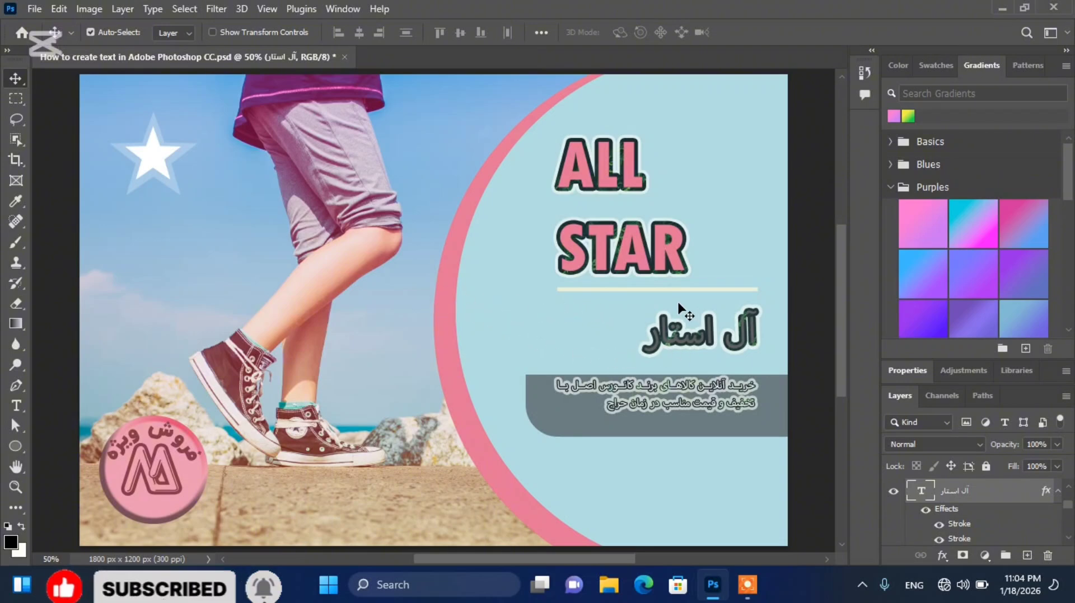
Add a Drop Shadow effect to the pink "All Star" text layer, keeping the text in view
{"action": "left_click", "coordinate": [624, 253]}
{"action": "double_click", "coordinate": [619, 240]}
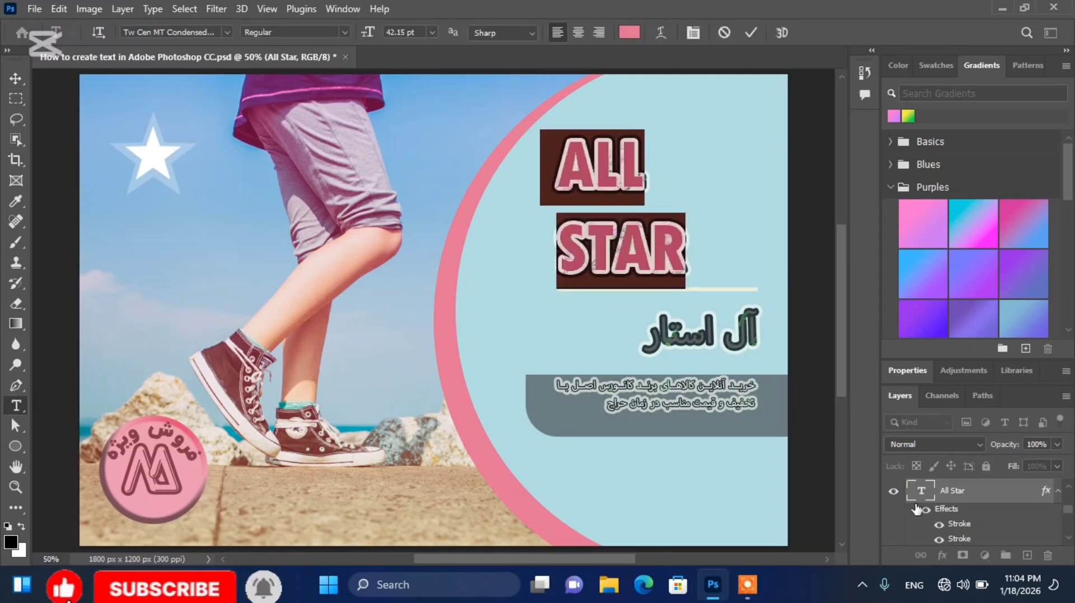
{"action": "left_click", "coordinate": [754, 468]}
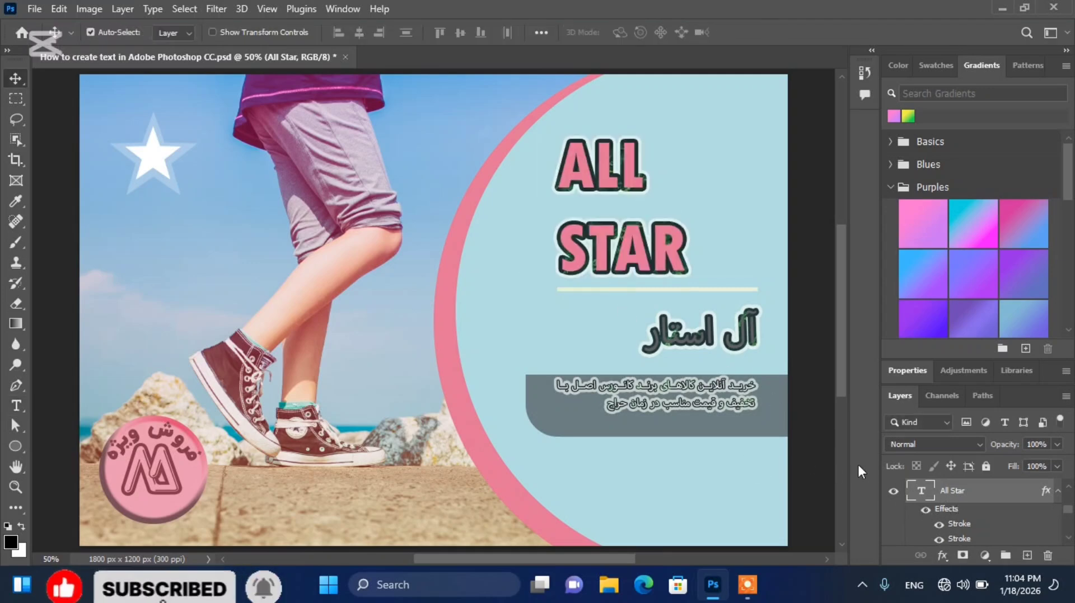
{"action": "left_click", "coordinate": [944, 556]}
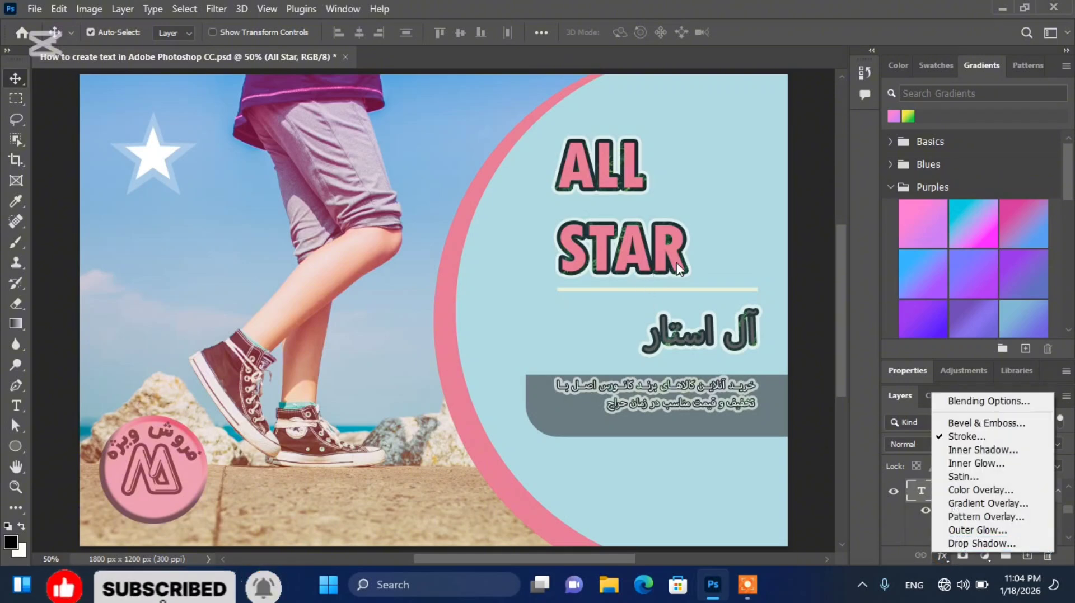
{"action": "left_click", "coordinate": [969, 544]}
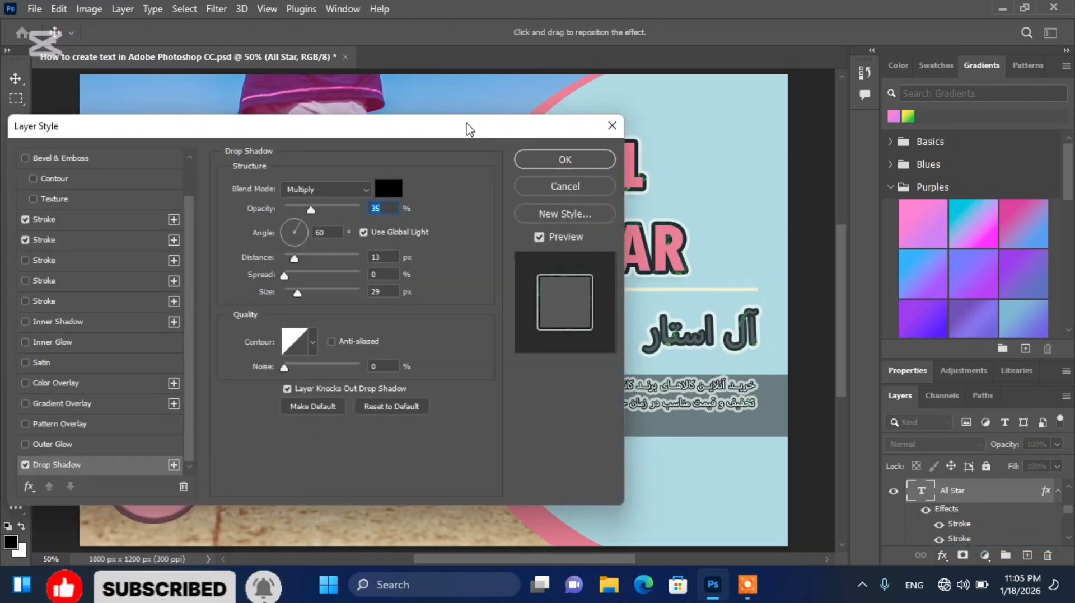
{"action": "left_click_drag", "start_coordinate": [466, 127], "coordinate": [368, 123]}
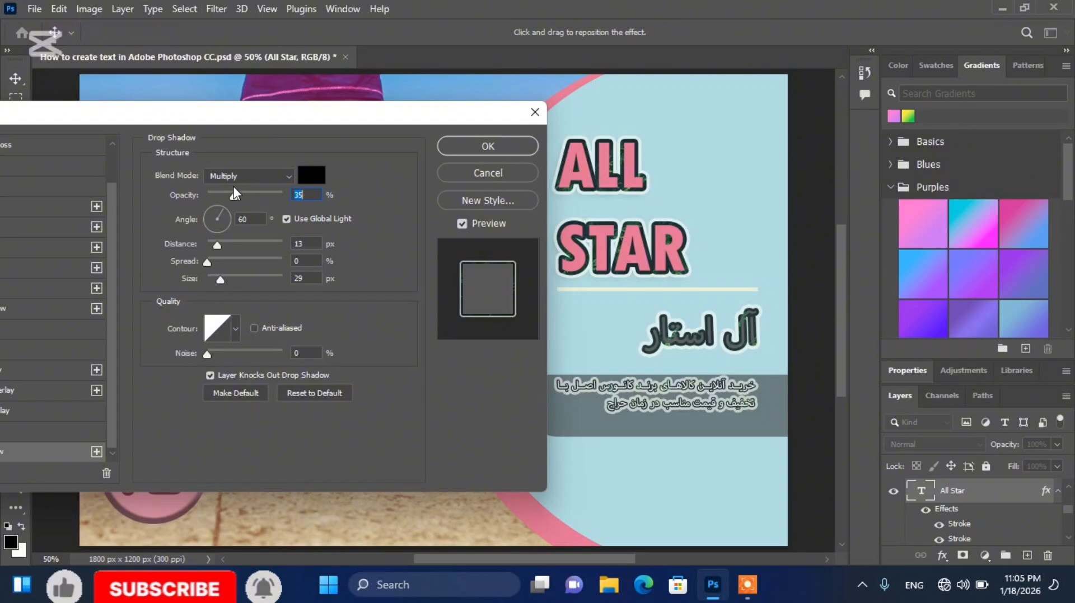
Set the text shadow's opacity to 36%, distance to 32 px, spread to 17% and size to 10 px
{"action": "mouse_move", "coordinate": [233, 195]}
{"action": "left_mouse_down"}
{"action": "mouse_move", "coordinate": [214, 200]}
{"action": "mouse_move", "coordinate": [236, 200]}
{"action": "left_mouse_up"}
{"action": "mouse_move", "coordinate": [217, 244]}
{"action": "left_mouse_down"}
{"action": "mouse_move", "coordinate": [229, 236]}
{"action": "mouse_move", "coordinate": [236, 247]}
{"action": "left_mouse_up"}
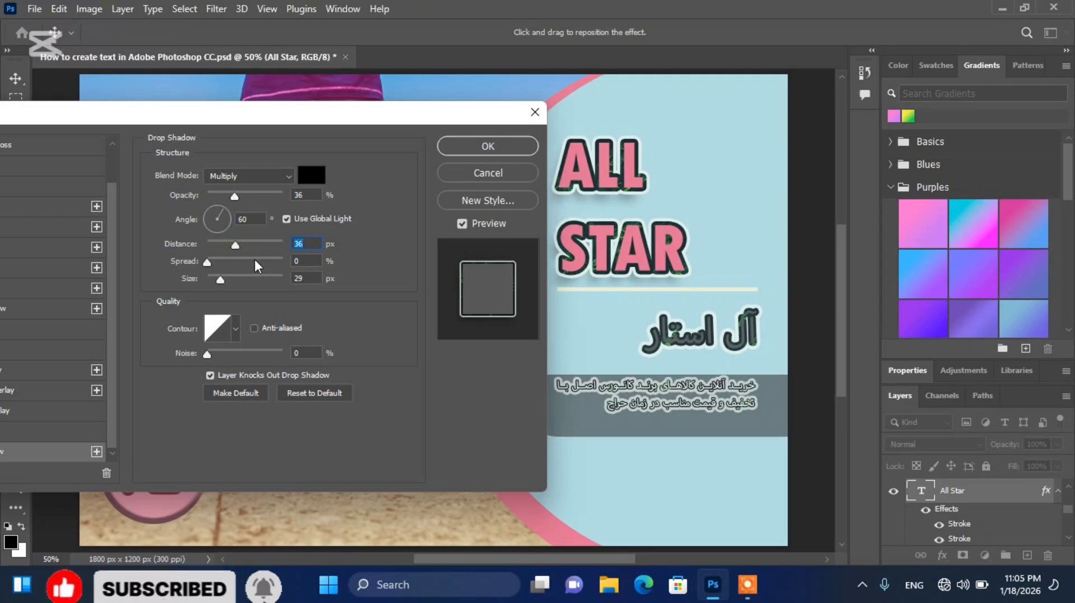
{"action": "mouse_move", "coordinate": [234, 245]}
{"action": "left_mouse_down"}
{"action": "mouse_move", "coordinate": [220, 248]}
{"action": "mouse_move", "coordinate": [234, 247]}
{"action": "left_mouse_up"}
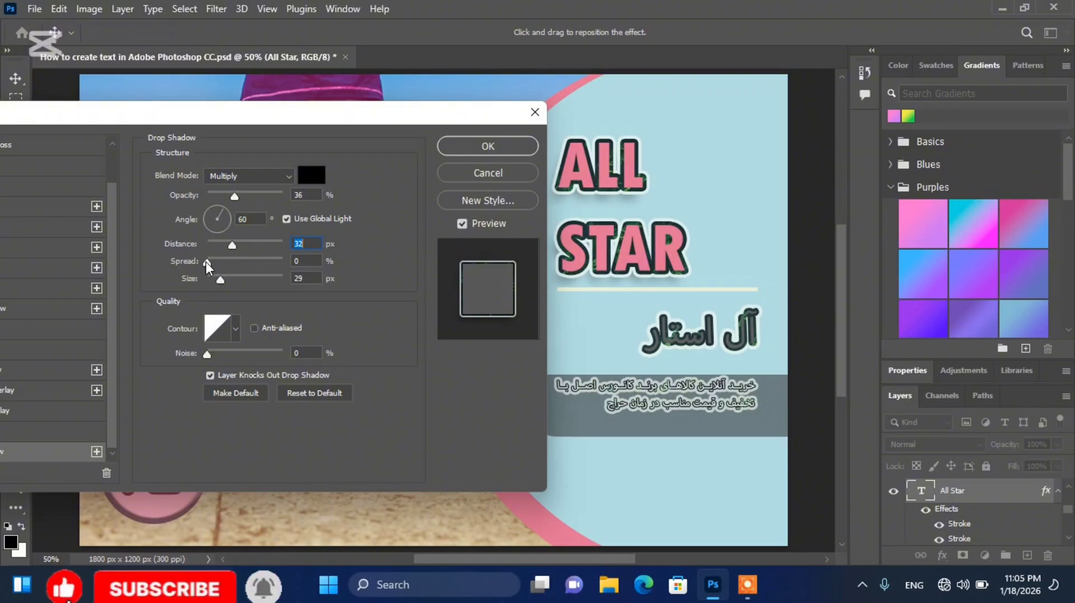
{"action": "mouse_move", "coordinate": [206, 266]}
{"action": "left_mouse_down"}
{"action": "mouse_move", "coordinate": [235, 269]}
{"action": "mouse_move", "coordinate": [223, 270]}
{"action": "left_mouse_up"}
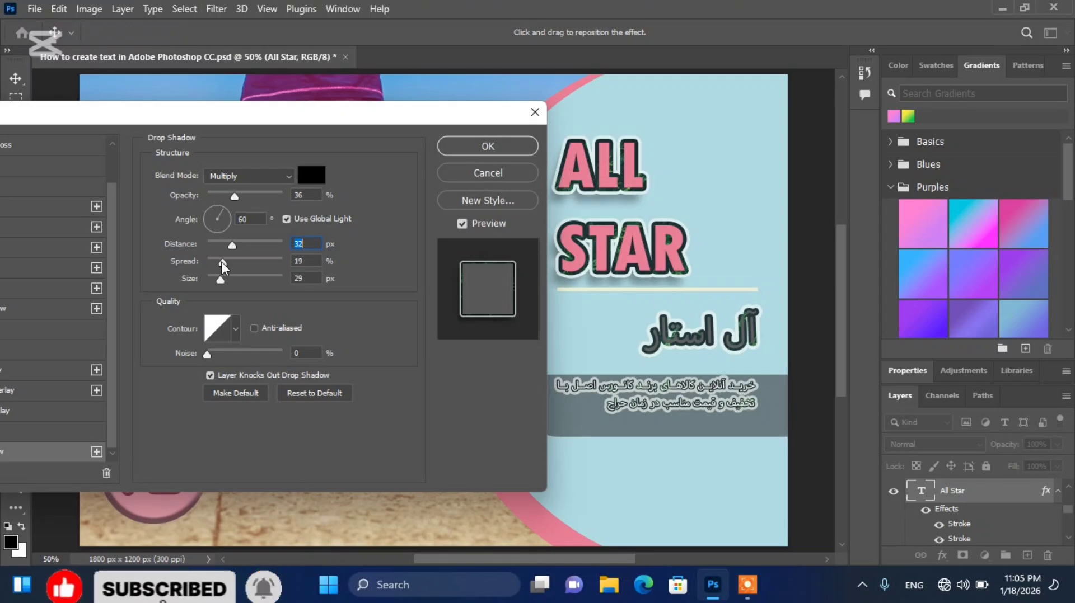
{"action": "mouse_move", "coordinate": [222, 261]}
{"action": "left_mouse_down"}
{"action": "mouse_move", "coordinate": [232, 279]}
{"action": "mouse_move", "coordinate": [252, 282]}
{"action": "mouse_move", "coordinate": [208, 286]}
{"action": "mouse_move", "coordinate": [216, 280]}
{"action": "left_mouse_up"}
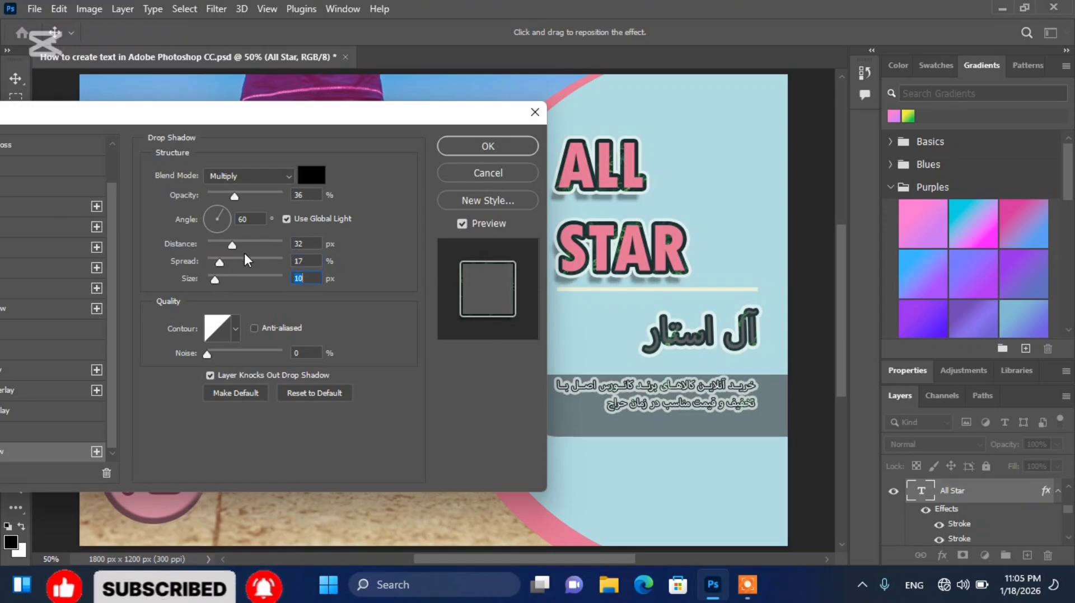
Refine the text's drop shadow with a 60° angle, 6% noise, 17% spread and 4 px size, and apply it
{"action": "left_click_drag", "start_coordinate": [226, 215], "coordinate": [221, 218]}
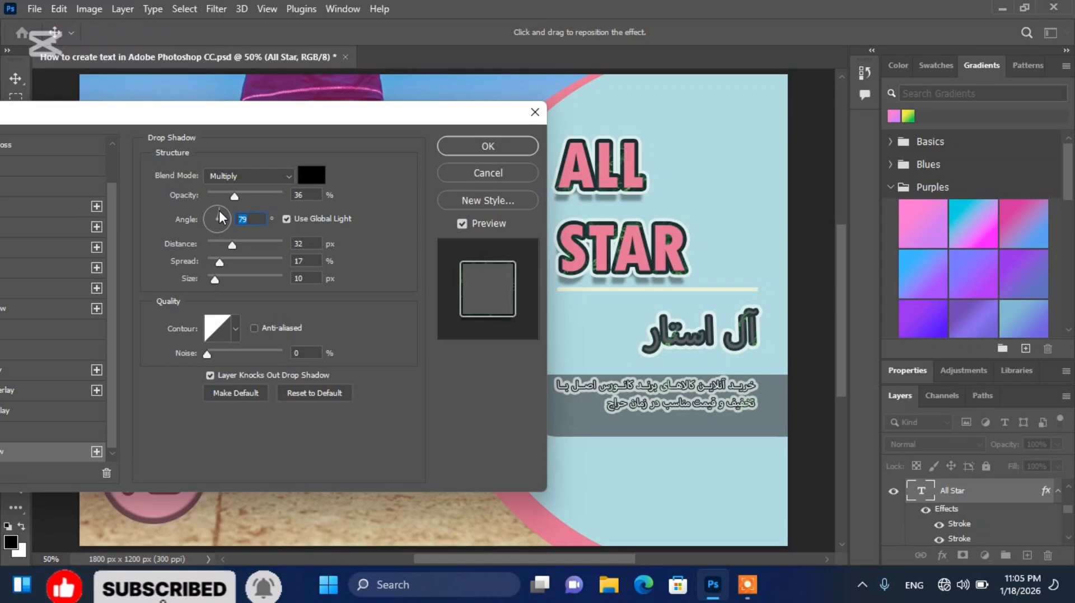
{"action": "type", "text": "60"}
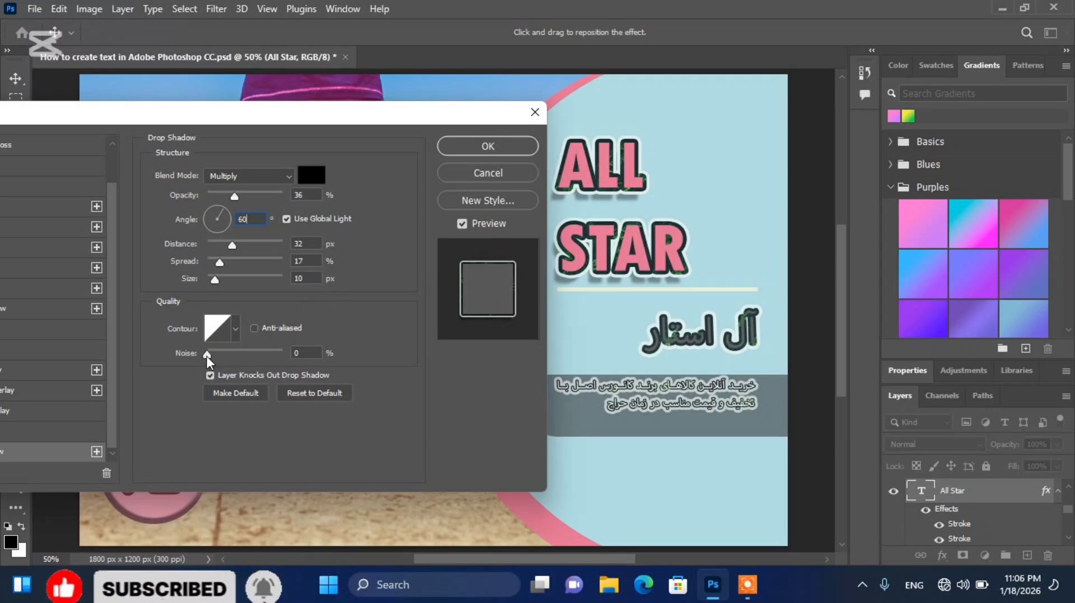
{"action": "left_click_drag", "start_coordinate": [207, 356], "coordinate": [237, 356]}
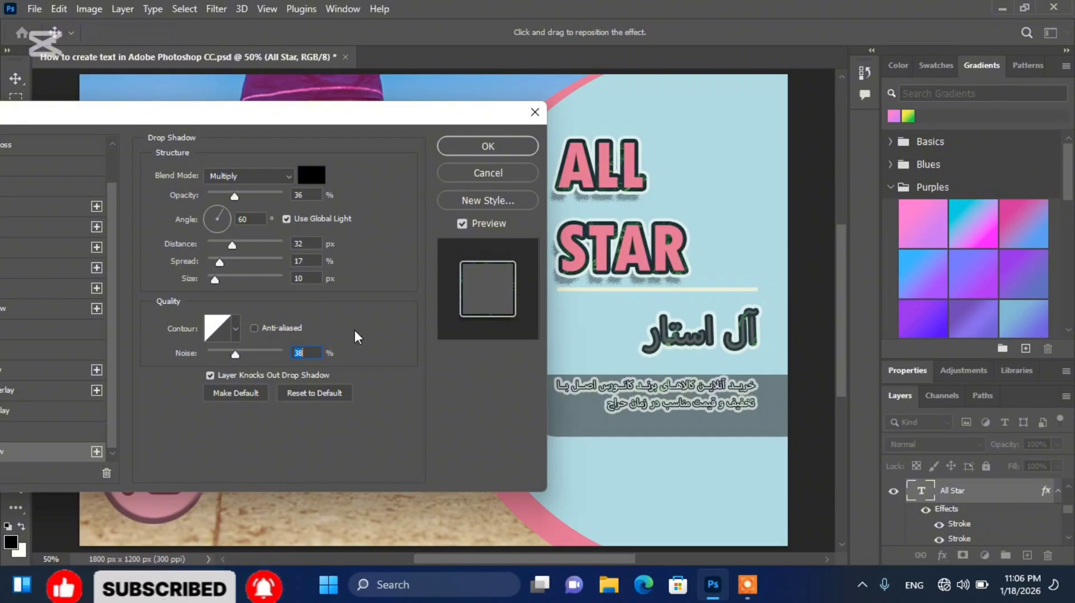
{"action": "left_click_drag", "start_coordinate": [236, 357], "coordinate": [215, 352]}
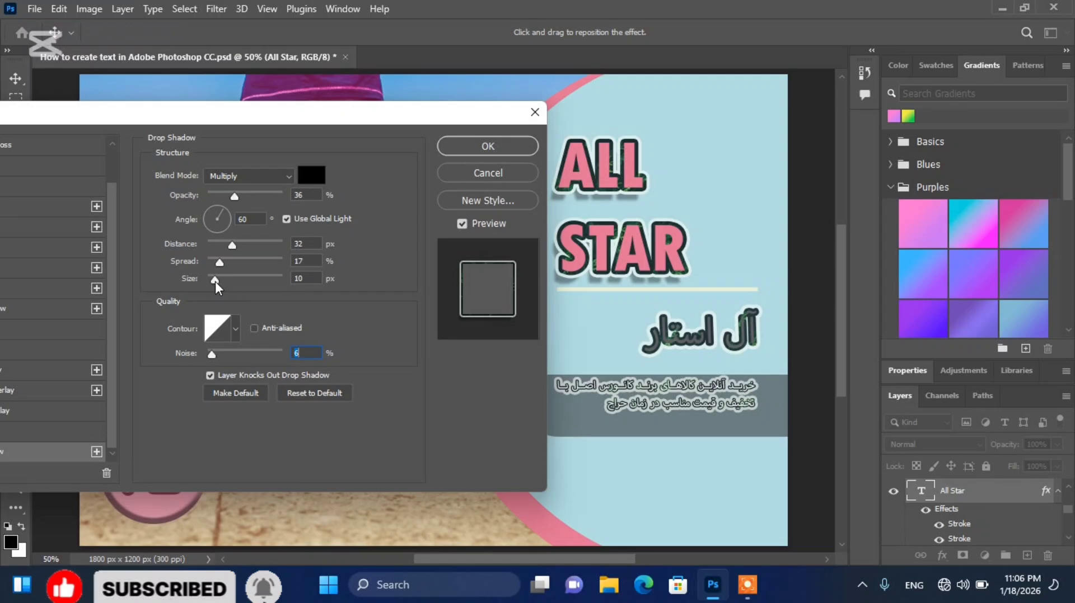
{"action": "left_click_drag", "start_coordinate": [215, 280], "coordinate": [212, 284]}
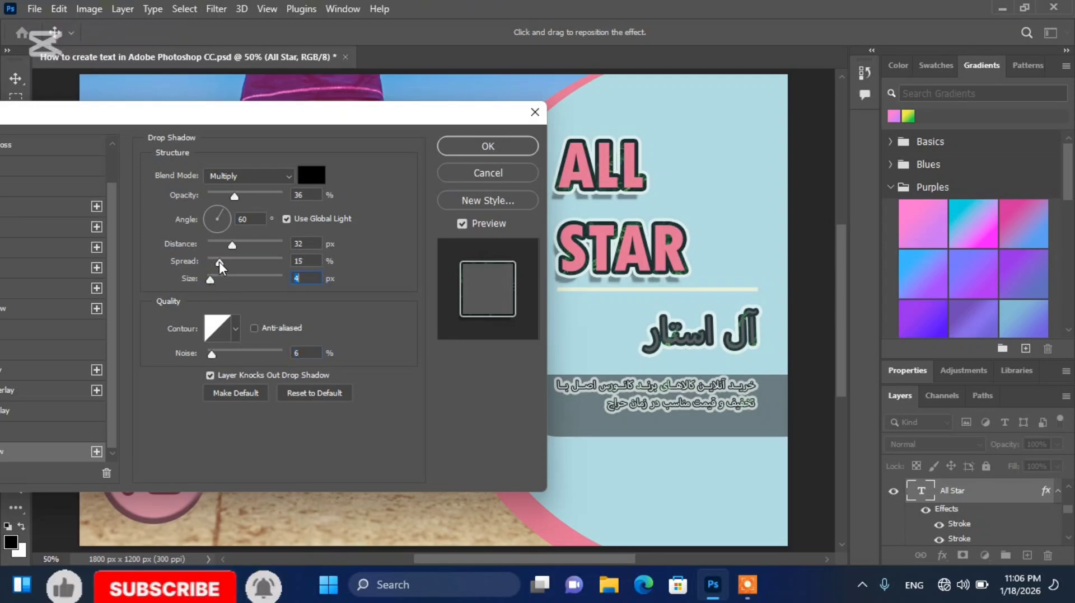
{"action": "left_click", "coordinate": [220, 263]}
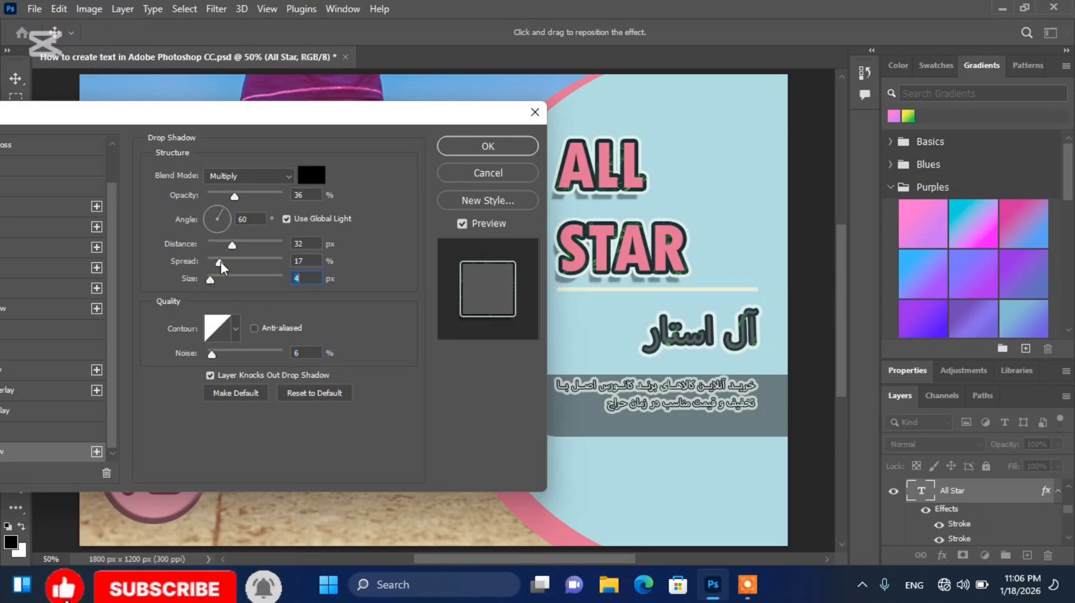
{"action": "left_click", "coordinate": [486, 148]}
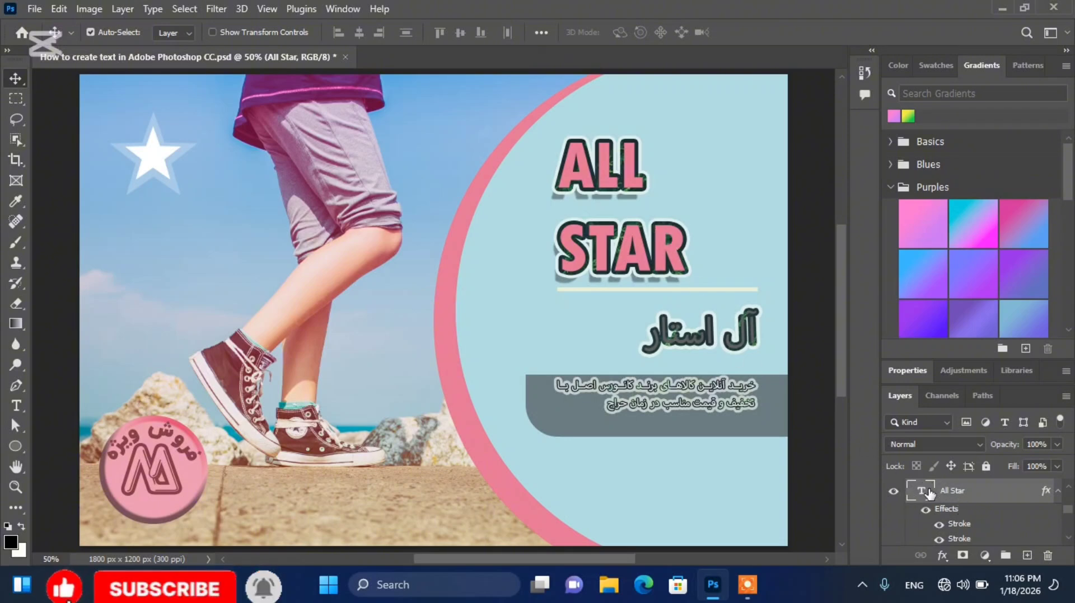
Copy the "All Star" text's layer style and paste it onto the white star layer, Polygon 1 copy
{"action": "right_click", "coordinate": [945, 512]}
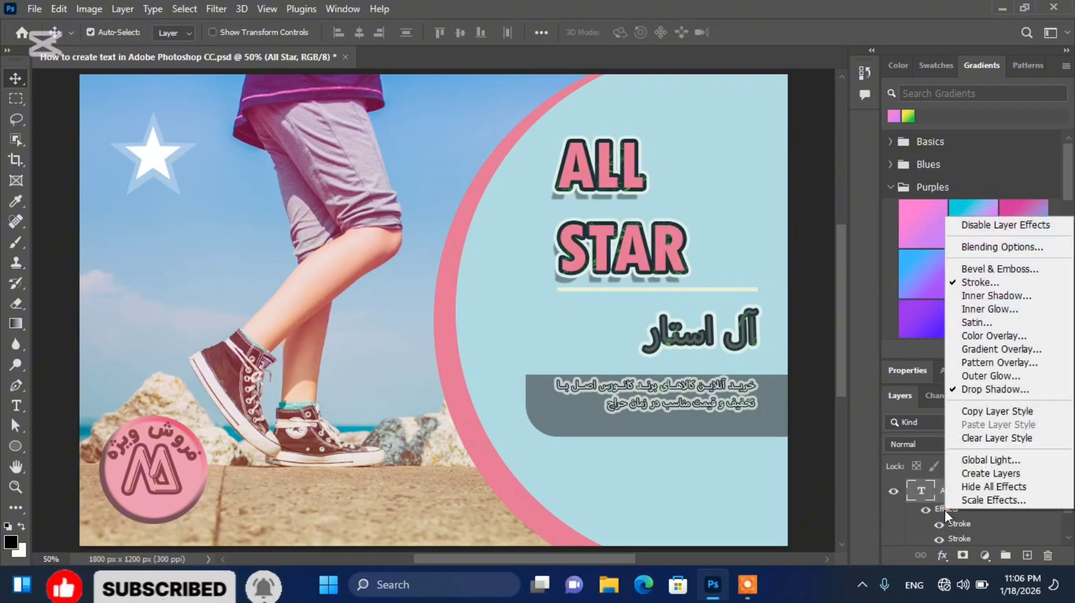
{"action": "left_click", "coordinate": [1000, 412]}
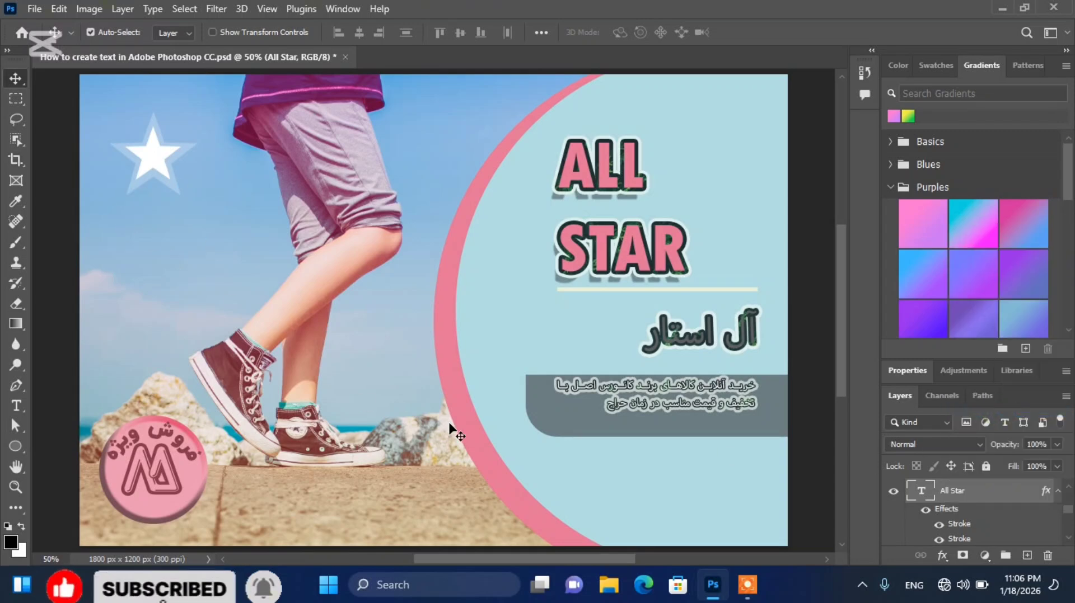
{"action": "scroll", "coordinate": [979, 514], "scroll_direction": "up", "scroll_amount": 3}
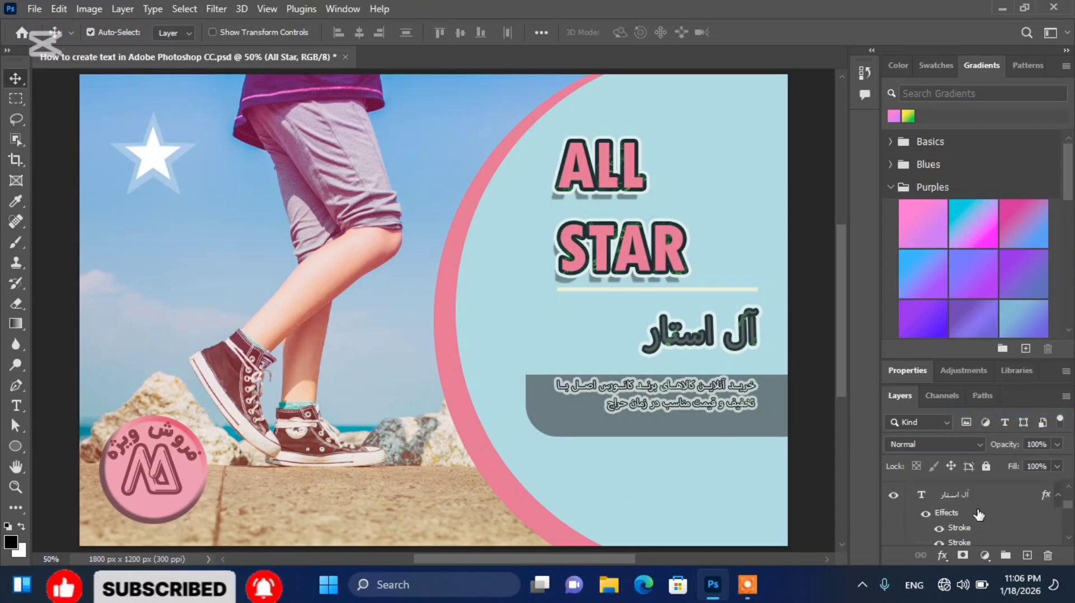
{"action": "scroll", "coordinate": [975, 514], "scroll_direction": "up", "scroll_amount": 2}
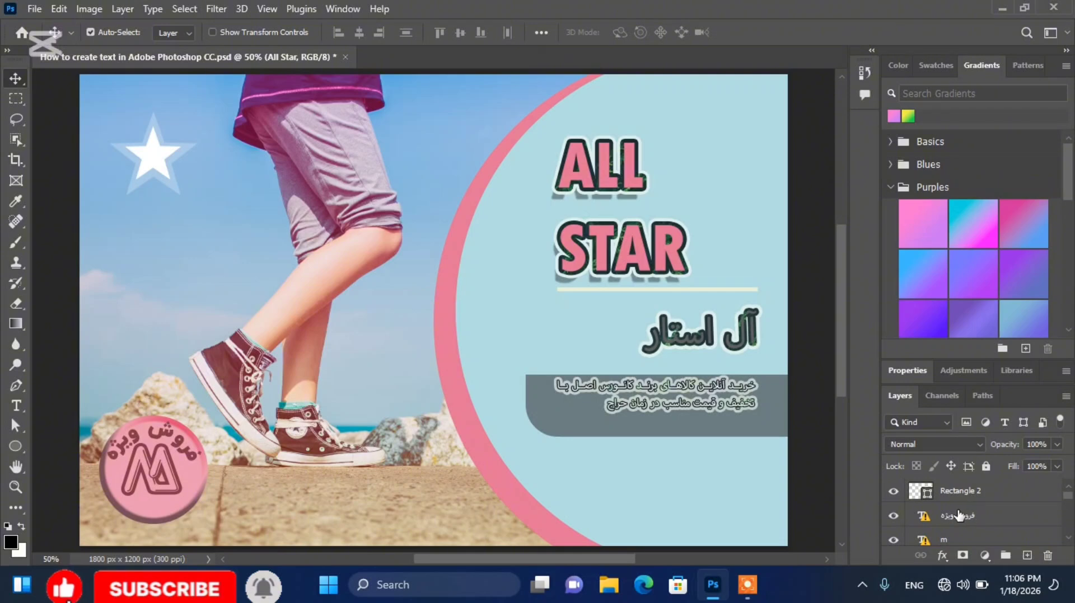
{"action": "scroll", "coordinate": [958, 521], "scroll_direction": "down", "scroll_amount": 4}
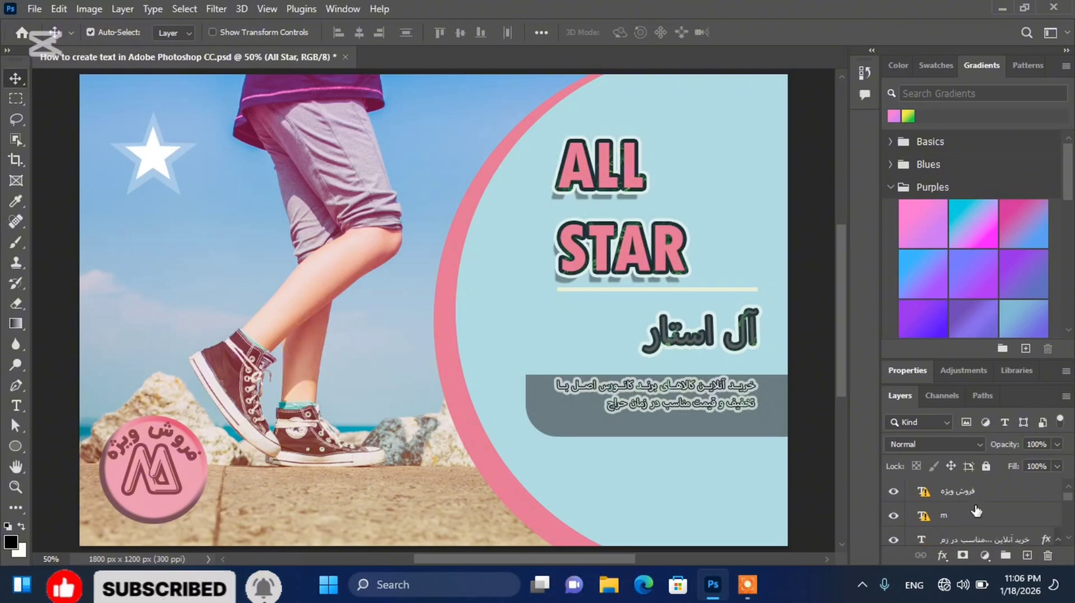
{"action": "scroll", "coordinate": [979, 509], "scroll_direction": "down", "scroll_amount": 5}
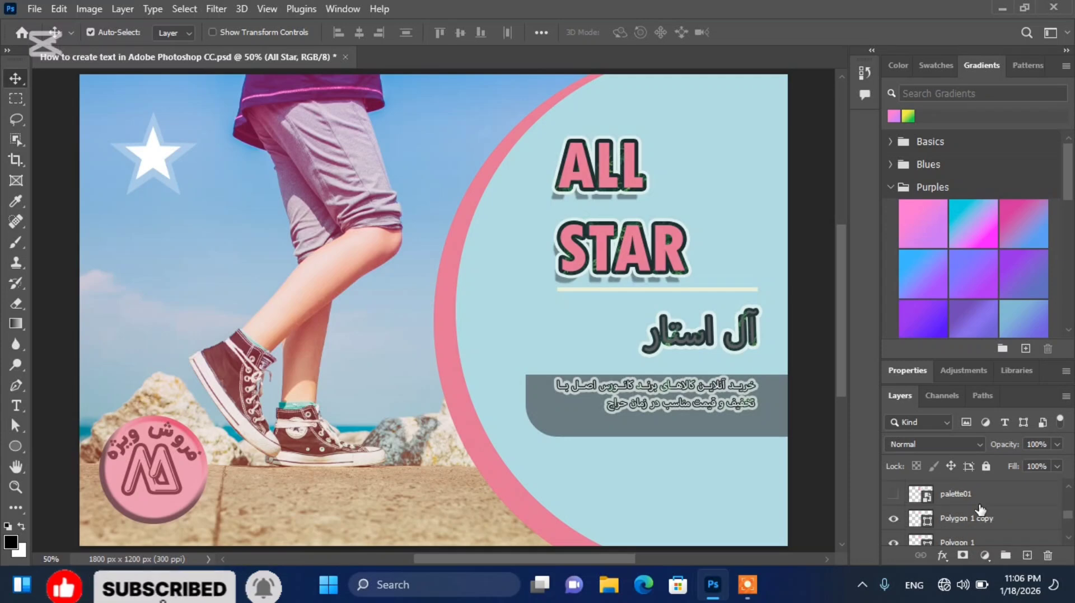
{"action": "scroll", "coordinate": [977, 514], "scroll_direction": "down", "scroll_amount": 5}
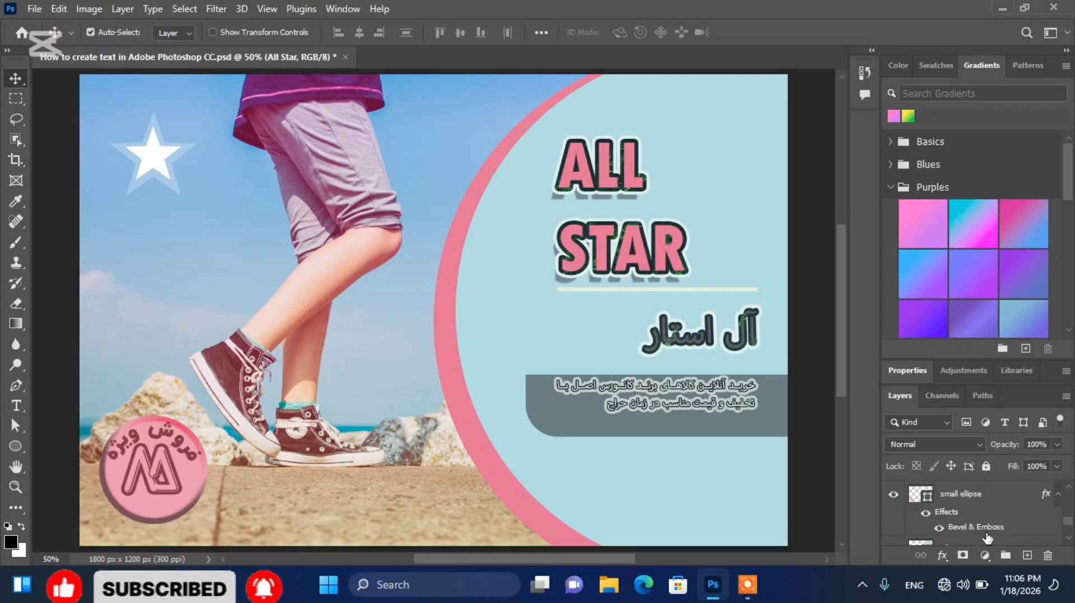
{"action": "scroll", "coordinate": [974, 515], "scroll_direction": "down", "scroll_amount": 3}
{"action": "left_click", "coordinate": [153, 165]}
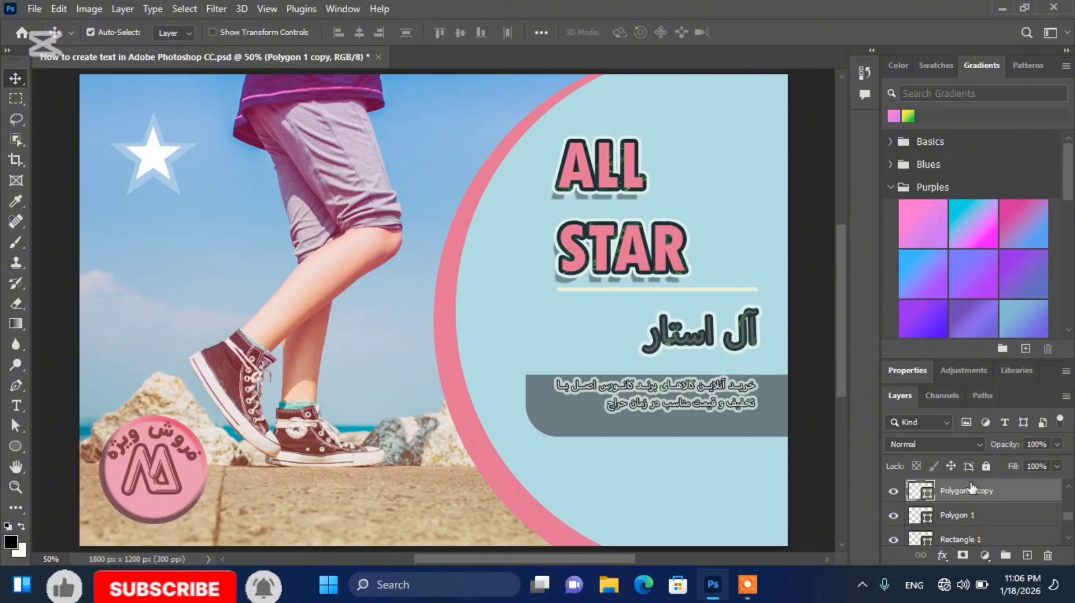
{"action": "right_click", "coordinate": [942, 492]}
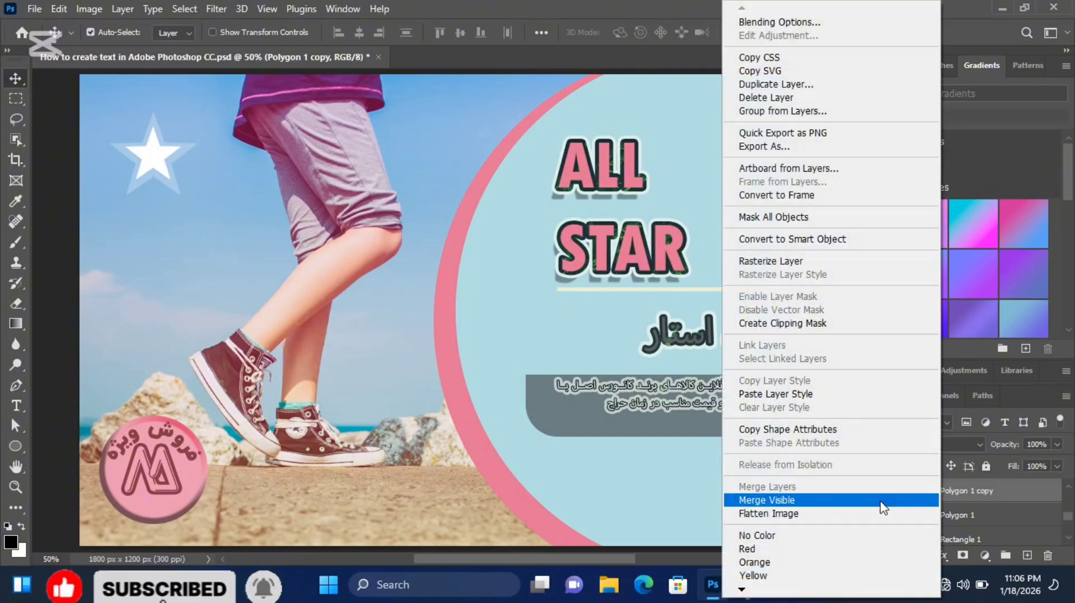
{"action": "left_click", "coordinate": [777, 397]}
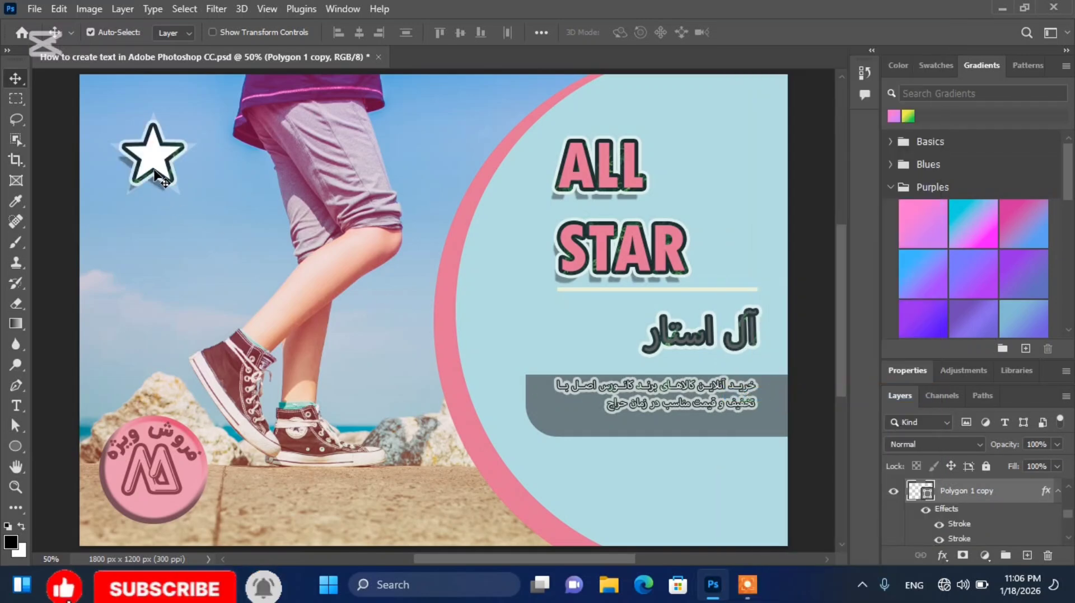
{"action": "double_click", "coordinate": [956, 526]}
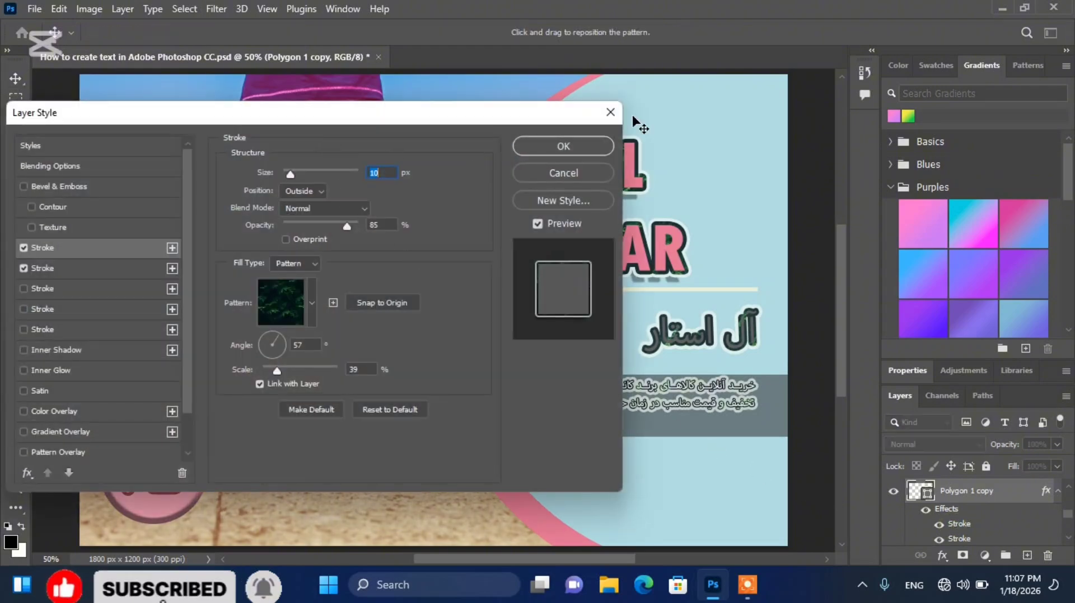
{"action": "left_click", "coordinate": [610, 112]}
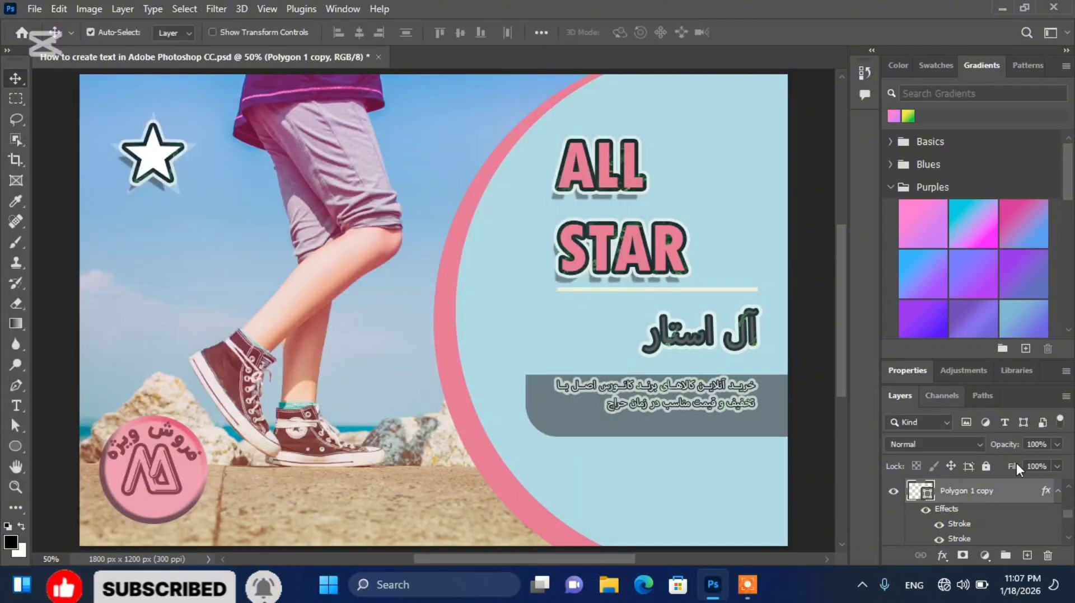
{"action": "left_click", "coordinate": [945, 513]}
{"action": "double_click", "coordinate": [946, 513]}
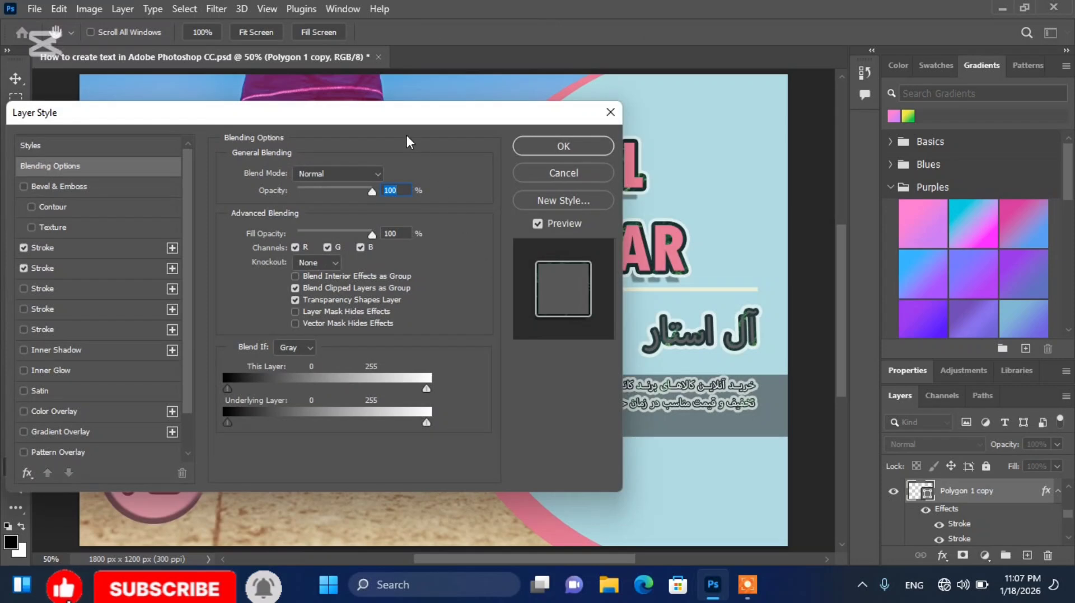
{"action": "left_click_drag", "start_coordinate": [399, 118], "coordinate": [554, 181]}
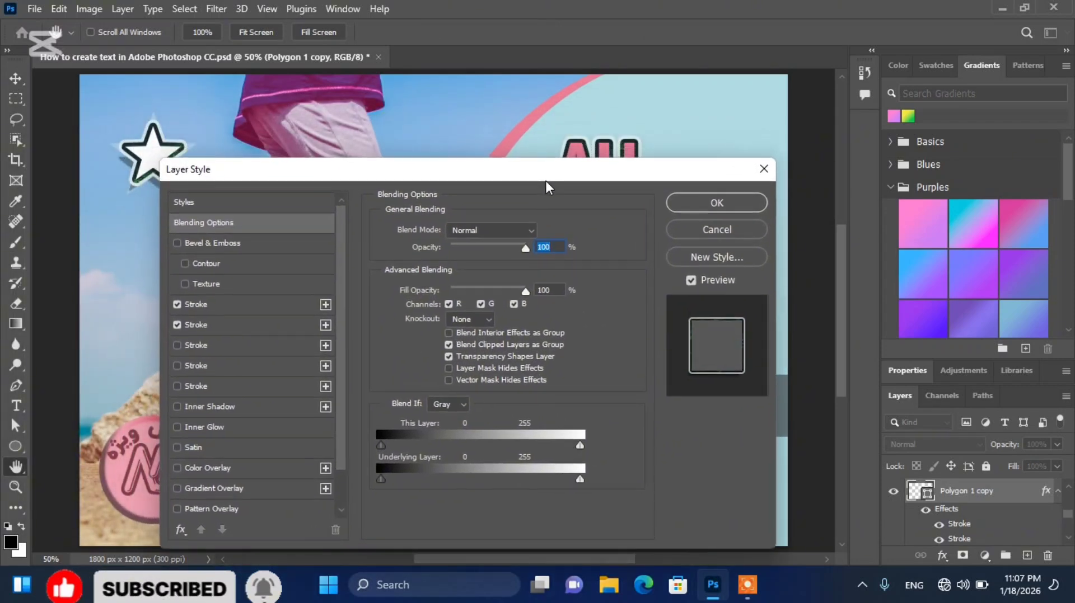
{"action": "left_click", "coordinate": [764, 169]}
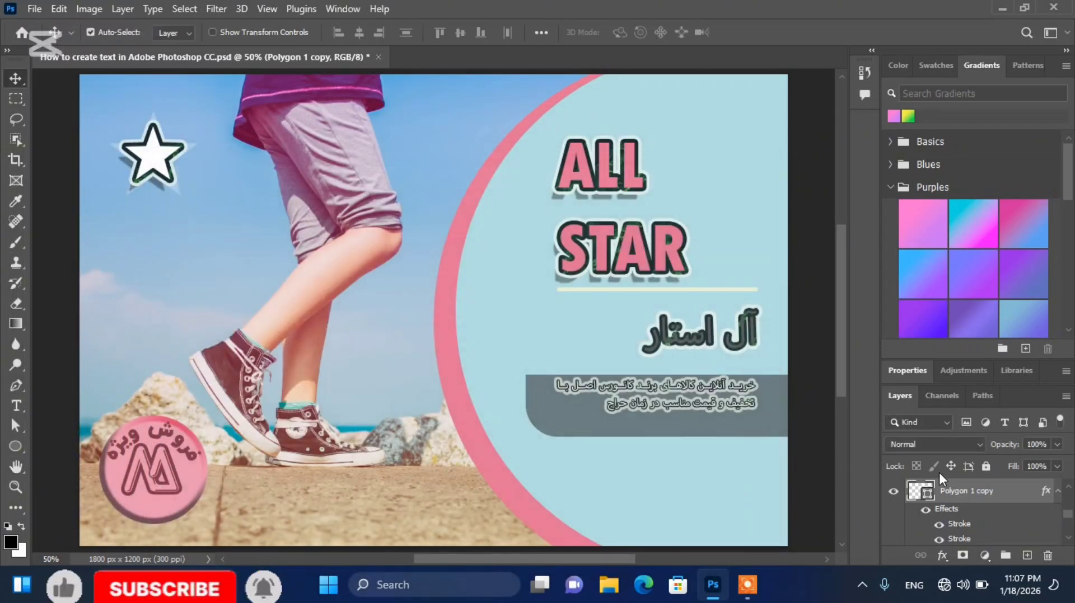
Adjust the white star's drop shadow to 41% opacity, 27 px distance and a -165° angle, and apply it
{"action": "left_click", "coordinate": [943, 555]}
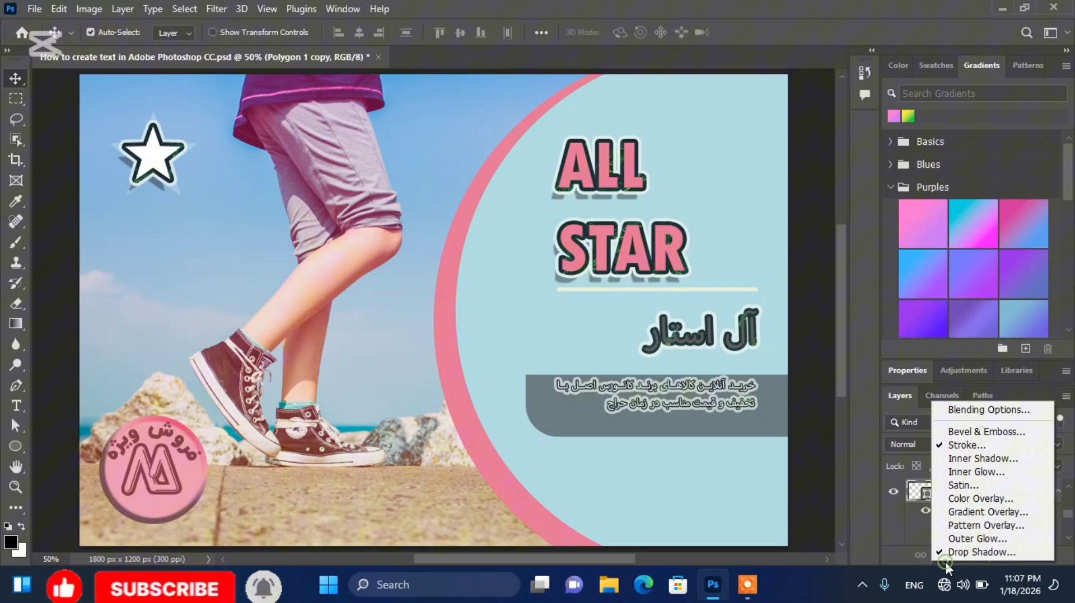
{"action": "left_click", "coordinate": [978, 556]}
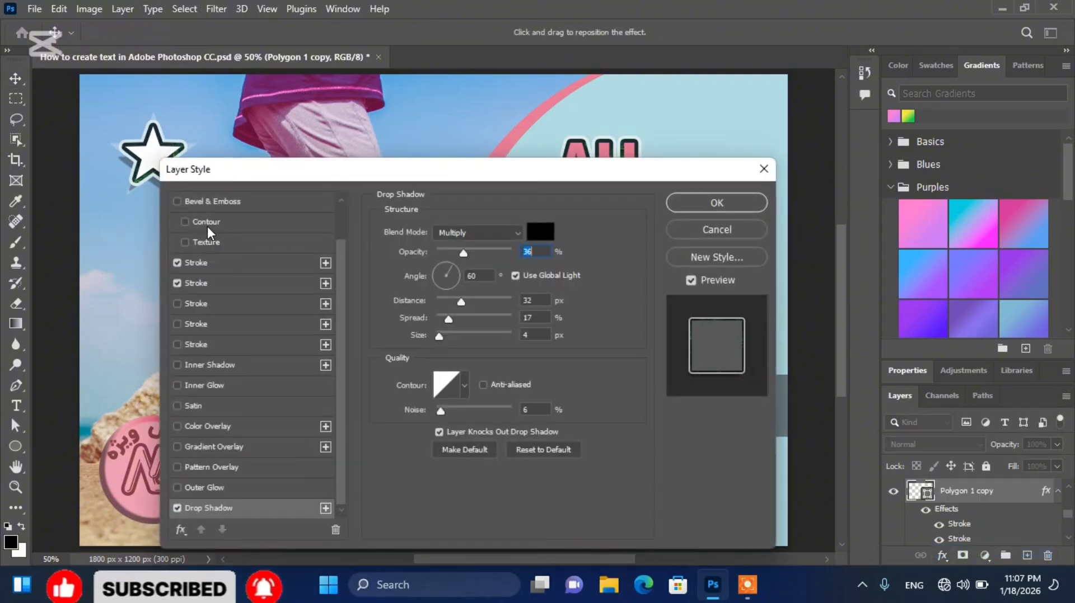
{"action": "left_click_drag", "start_coordinate": [332, 175], "coordinate": [388, 216]}
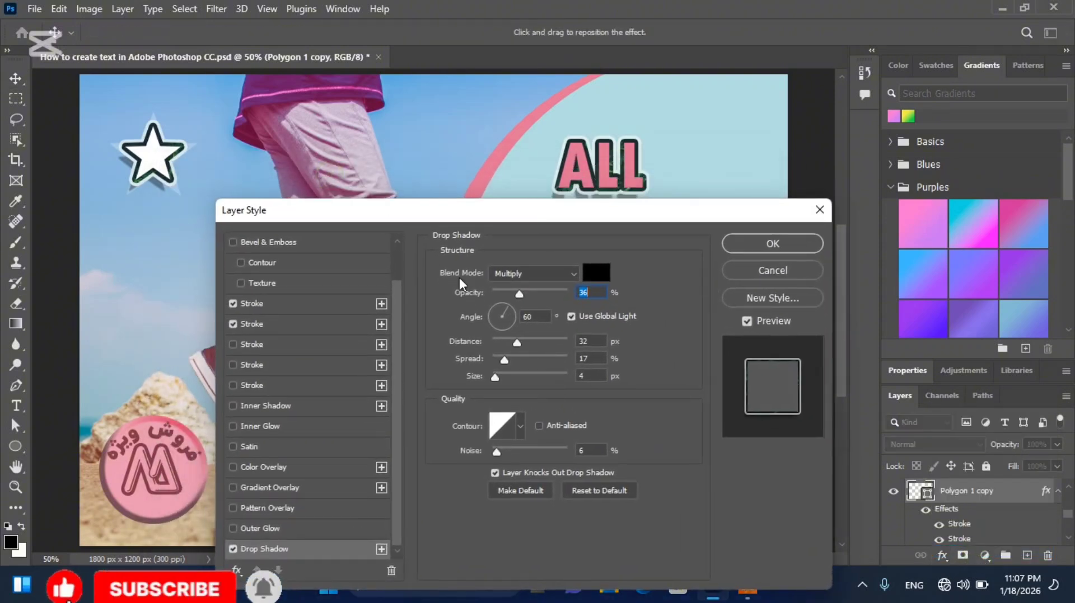
{"action": "left_click_drag", "start_coordinate": [517, 295], "coordinate": [521, 293]}
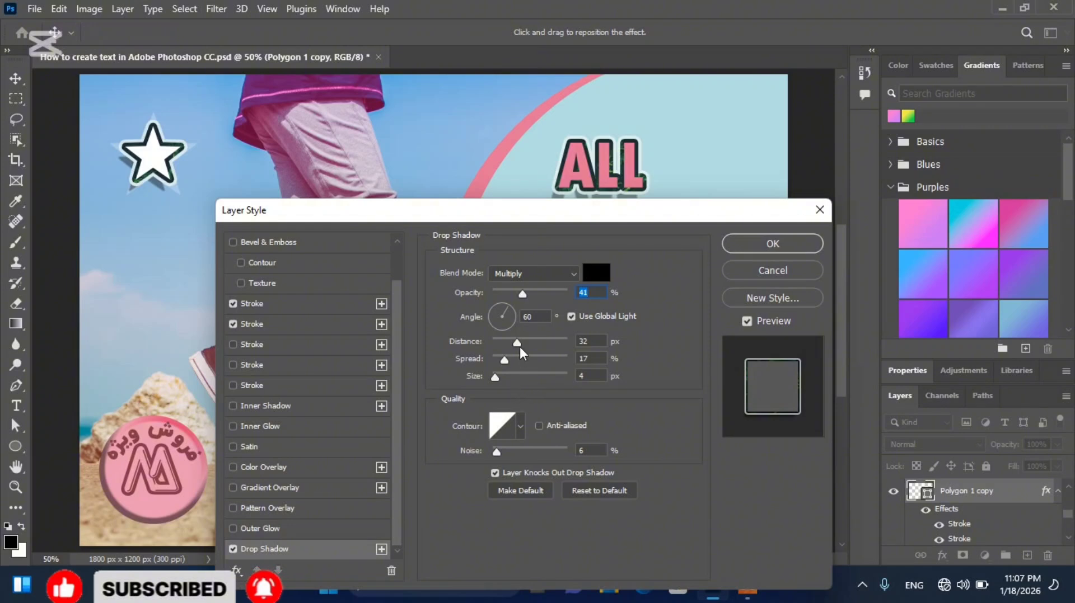
{"action": "mouse_move", "coordinate": [515, 342]}
{"action": "left_mouse_down"}
{"action": "mouse_move", "coordinate": [502, 342]}
{"action": "mouse_move", "coordinate": [514, 340]}
{"action": "left_mouse_up"}
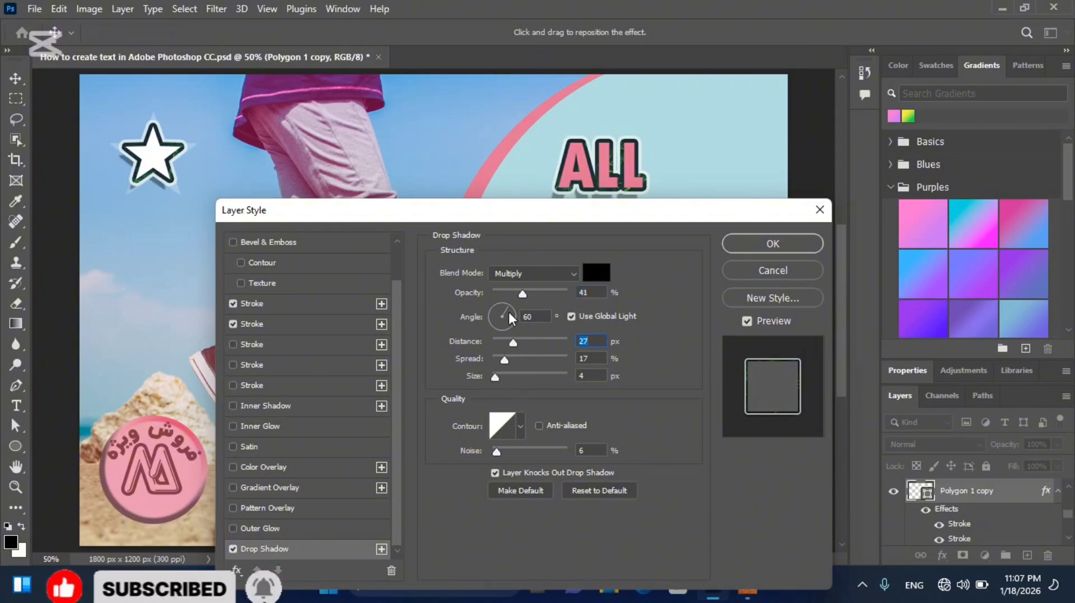
{"action": "mouse_move", "coordinate": [508, 309]}
{"action": "left_mouse_down"}
{"action": "mouse_move", "coordinate": [491, 303]}
{"action": "mouse_move", "coordinate": [490, 320]}
{"action": "left_mouse_up"}
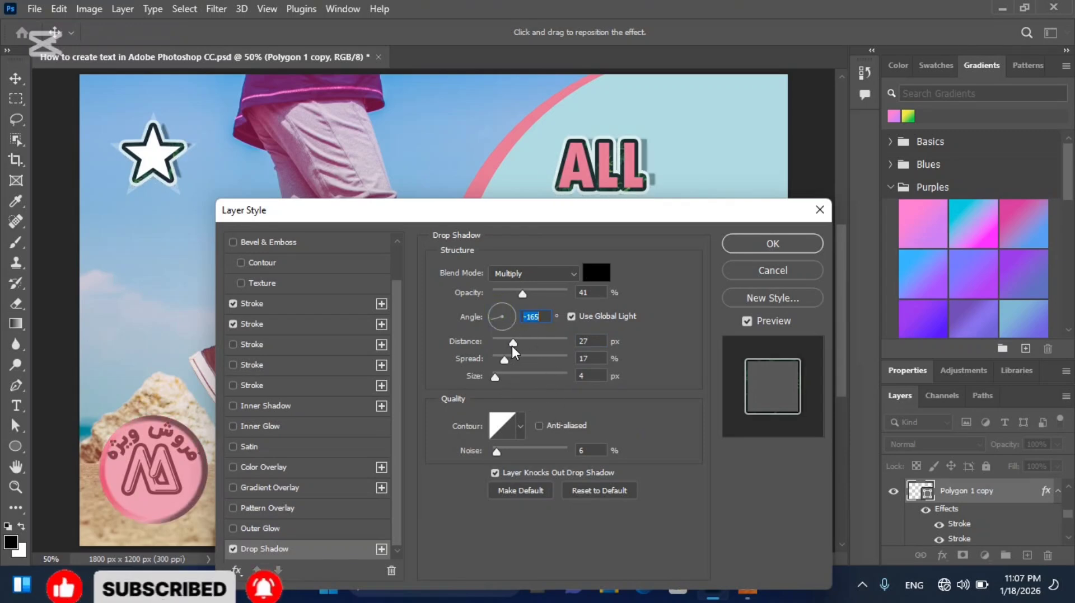
{"action": "left_click_drag", "start_coordinate": [511, 344], "coordinate": [500, 377]}
{"action": "left_click", "coordinate": [738, 247]}
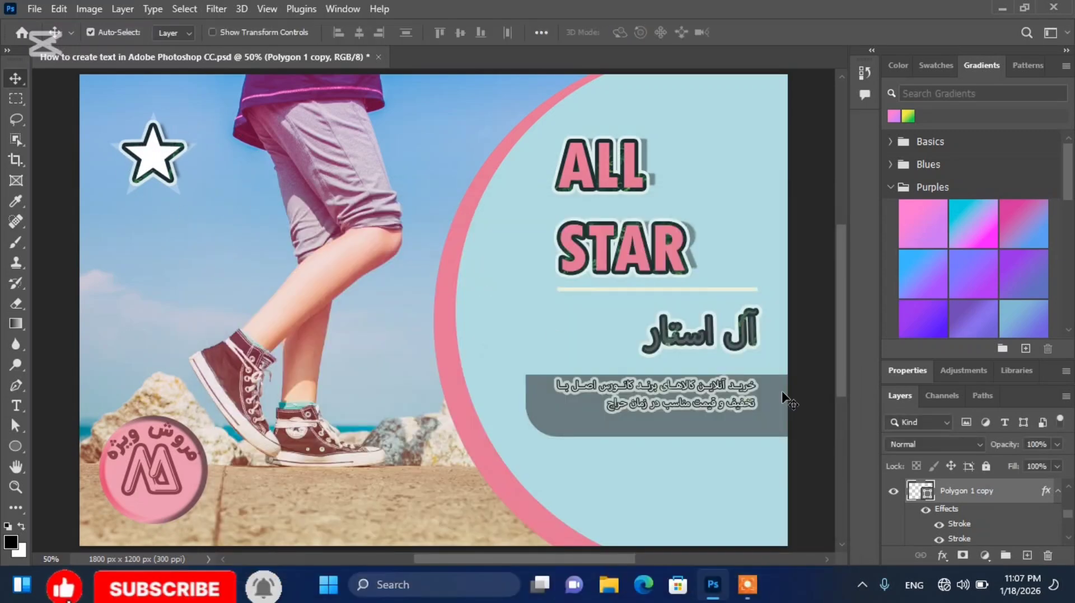
Delete the dark Stroke effect from the white star layer, Polygon 1 copy
{"action": "right_click", "coordinate": [947, 526]}
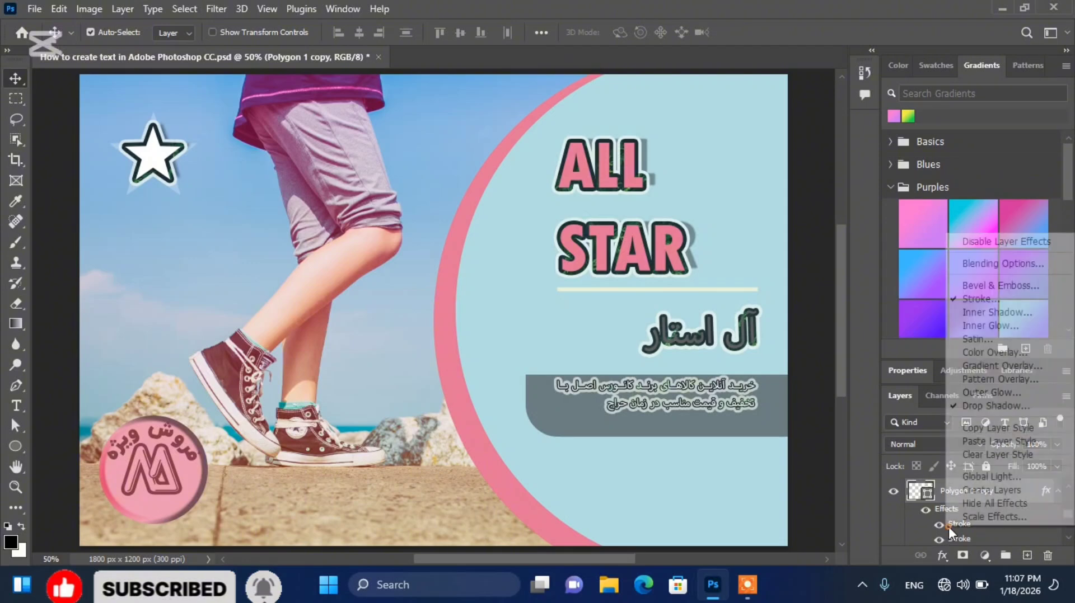
{"action": "left_click", "coordinate": [947, 526]}
{"action": "left_click_drag", "start_coordinate": [948, 527], "coordinate": [1048, 557]}
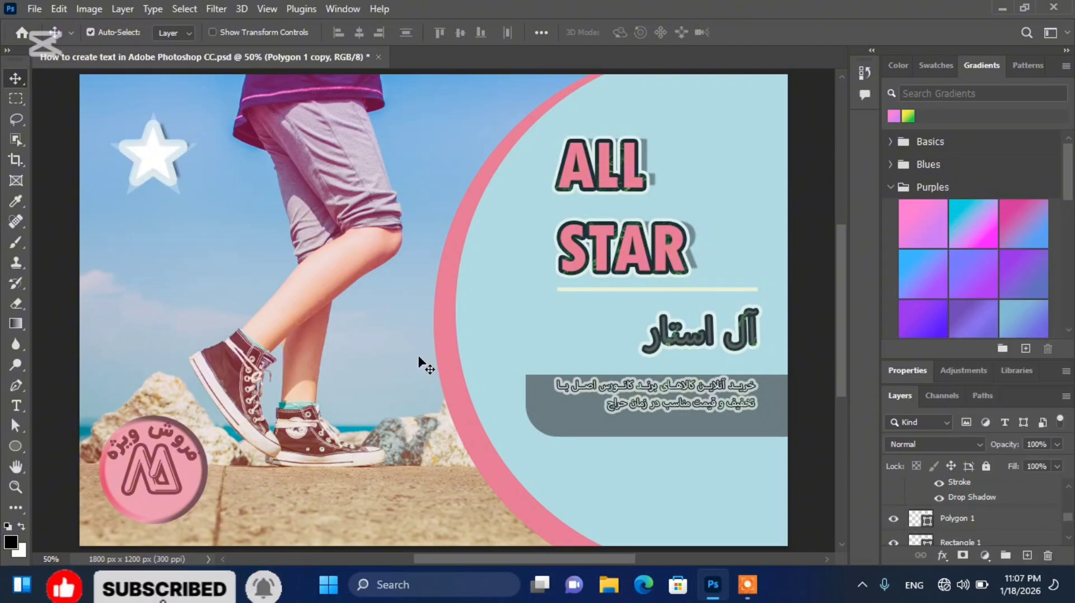
Set the opacity of the faint larger star layer, Polygon 1, to 0% in its blending options
{"action": "scroll", "coordinate": [159, 173], "scroll_direction": "up", "scroll_amount": 1}
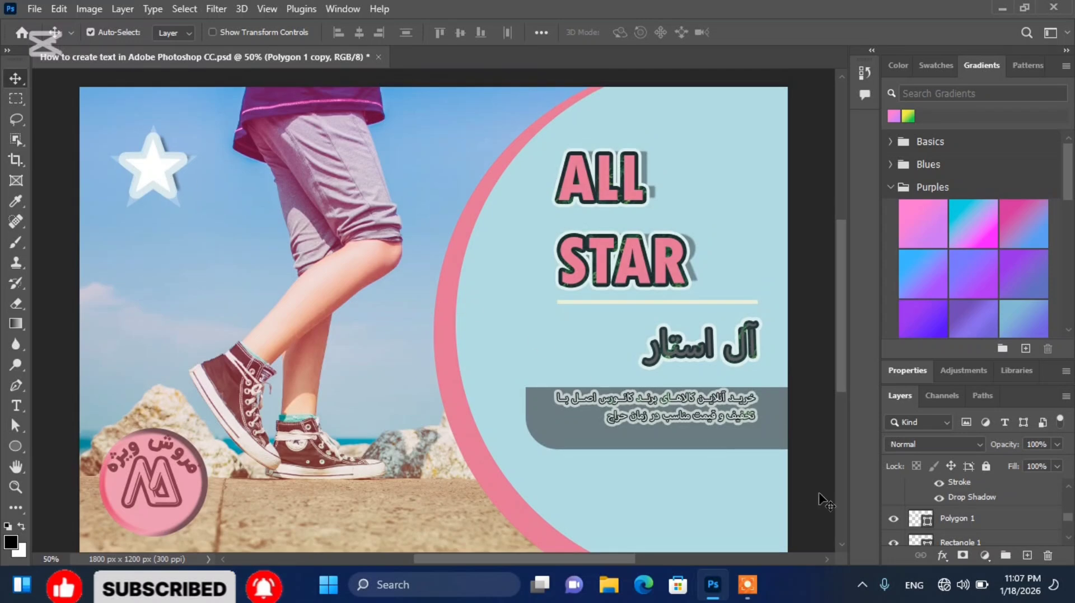
{"action": "scroll", "coordinate": [953, 516], "scroll_direction": "up", "scroll_amount": 3}
{"action": "scroll", "coordinate": [973, 522], "scroll_direction": "up", "scroll_amount": 1}
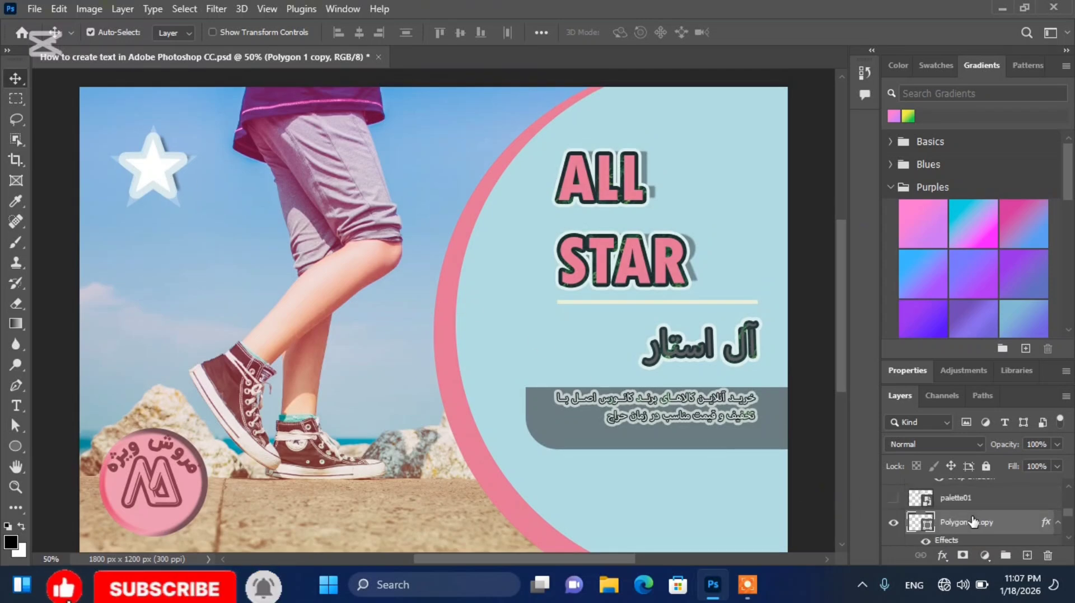
{"action": "scroll", "coordinate": [954, 523], "scroll_direction": "up", "scroll_amount": 2}
{"action": "left_click", "coordinate": [148, 154]}
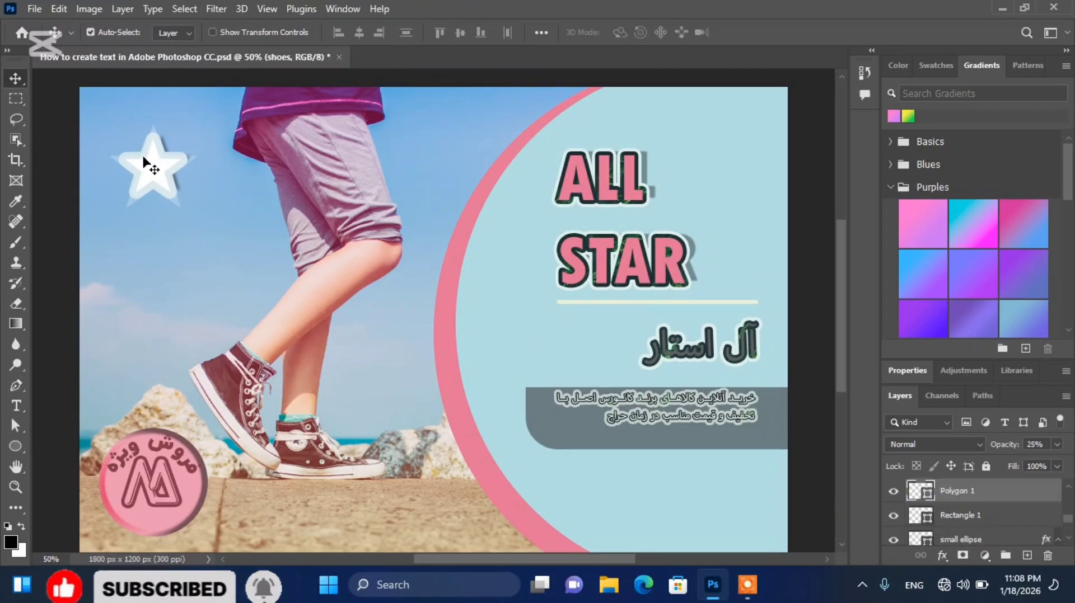
{"action": "right_click", "coordinate": [955, 493]}
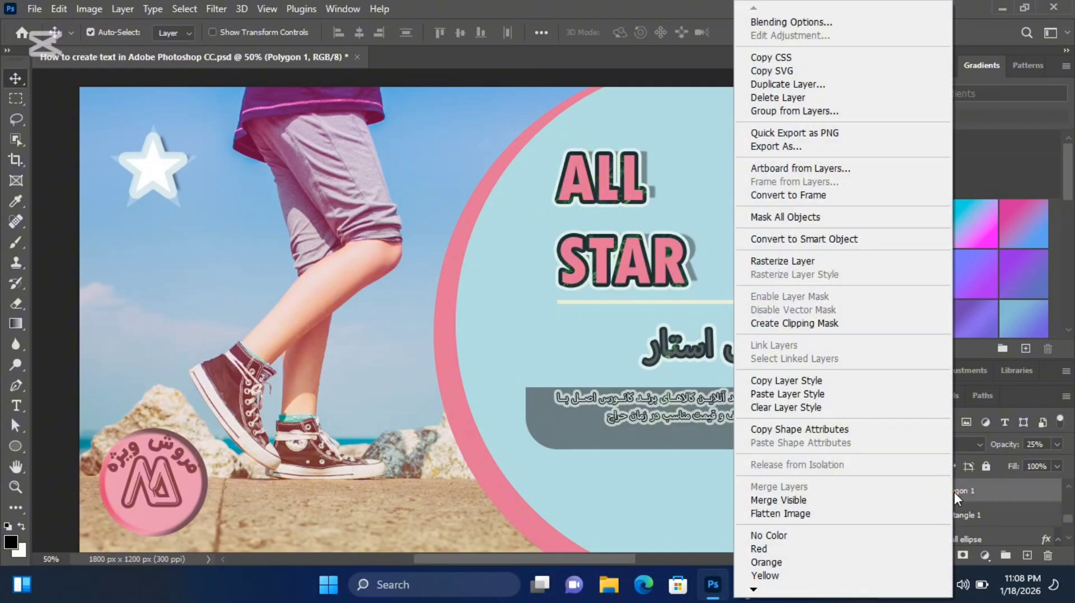
{"action": "left_click", "coordinate": [955, 495]}
{"action": "double_click", "coordinate": [954, 495]}
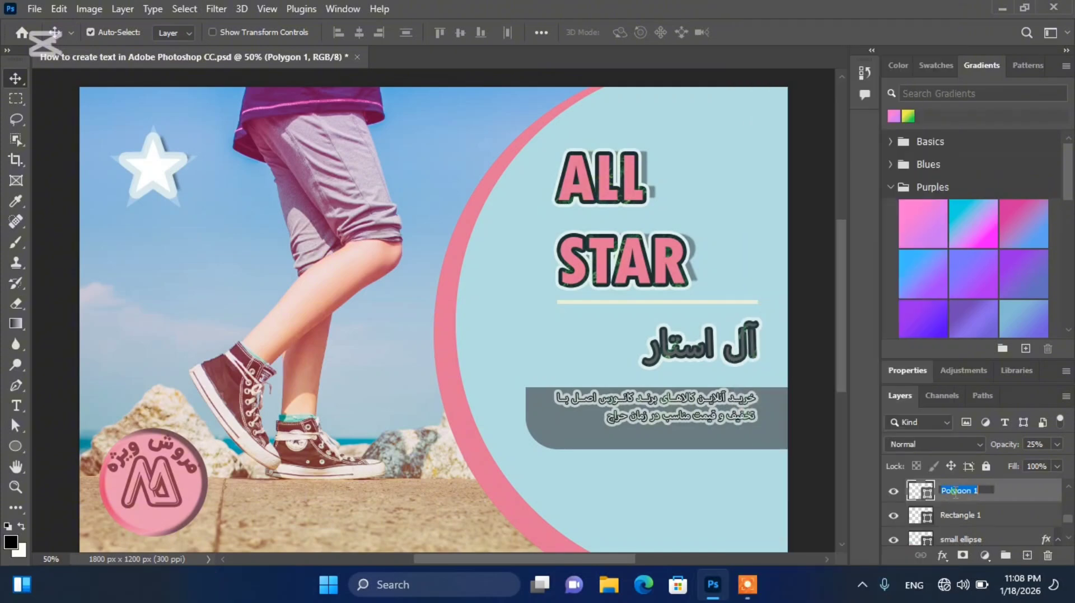
{"action": "left_click", "coordinate": [1018, 496]}
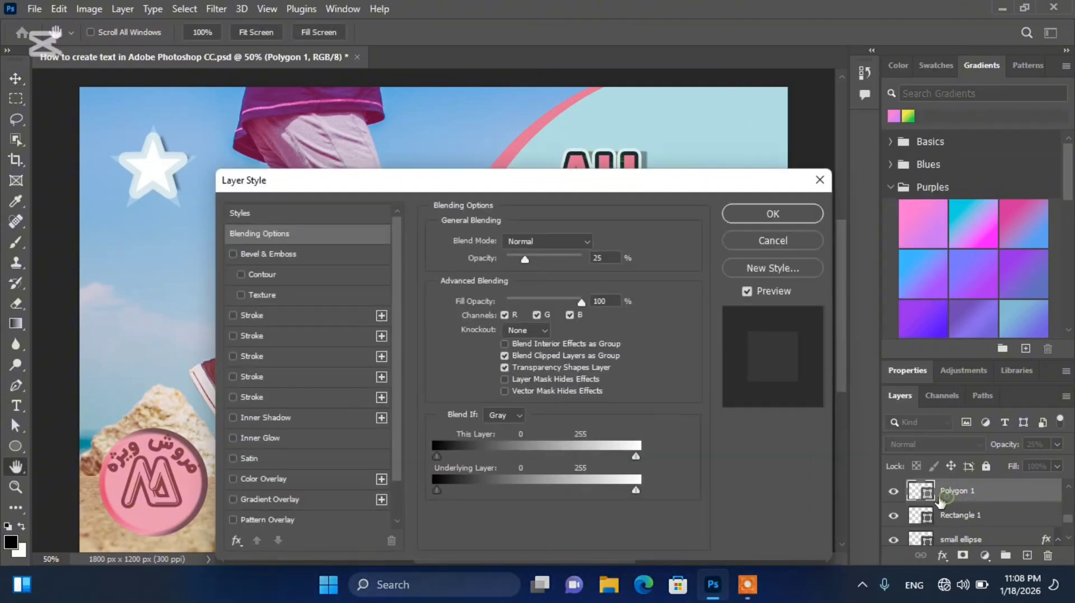
{"action": "left_click_drag", "start_coordinate": [524, 267], "coordinate": [501, 273]}
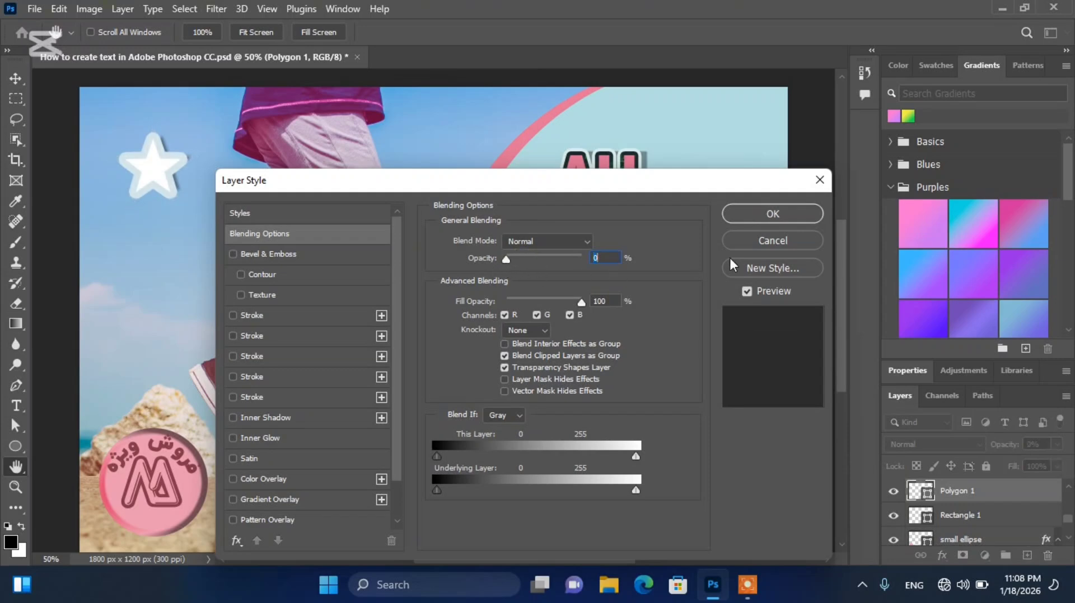
{"action": "left_click", "coordinate": [772, 214]}
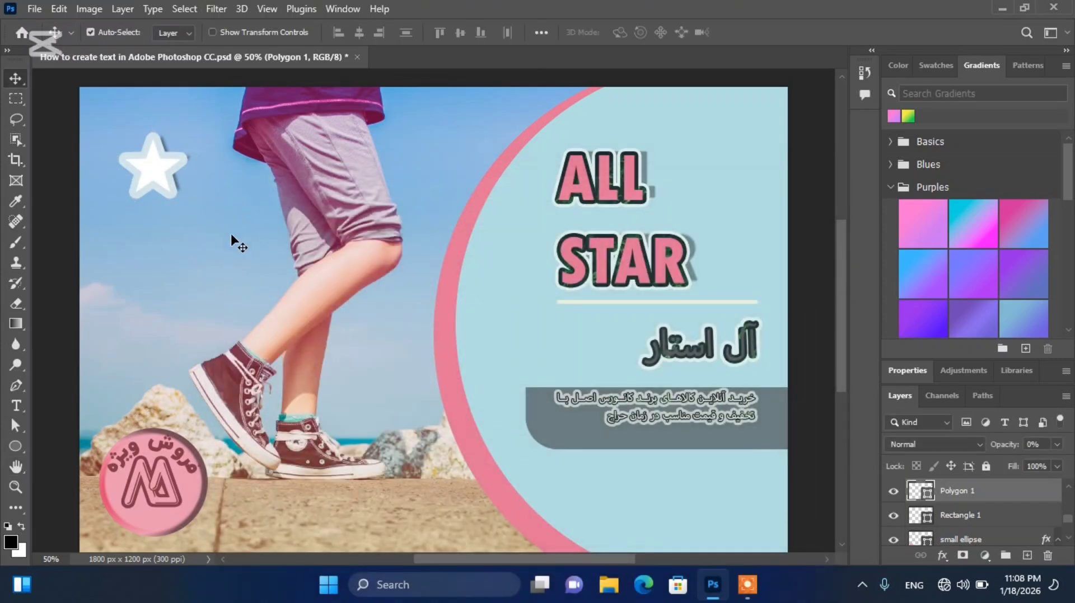
Undo the Polygon 1 opacity change, the stroke deletion, the shadow adjustments and the layer style pasted onto the white star
{"action": "scroll", "coordinate": [924, 502], "scroll_direction": "down", "scroll_amount": 1}
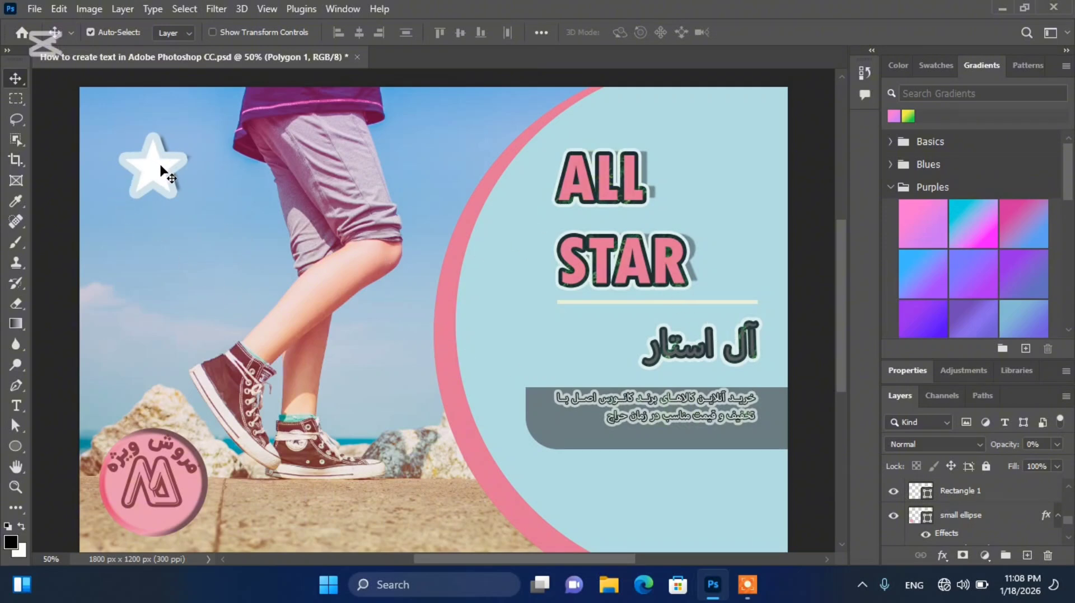
{"action": "key", "text": "2"}
{"action": "key", "text": "5"}
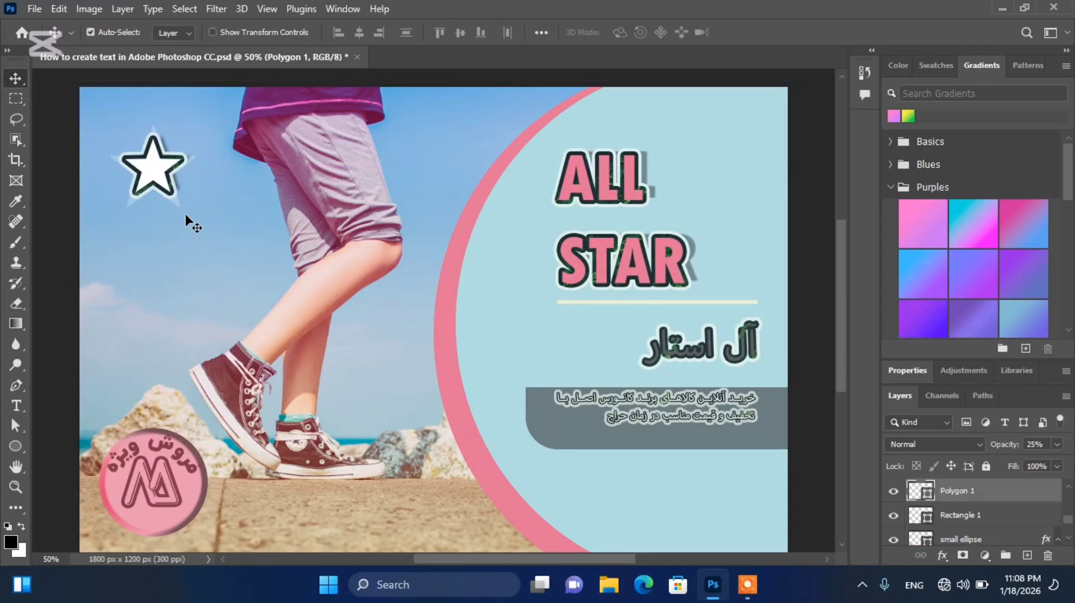
{"action": "key", "text": "z"}
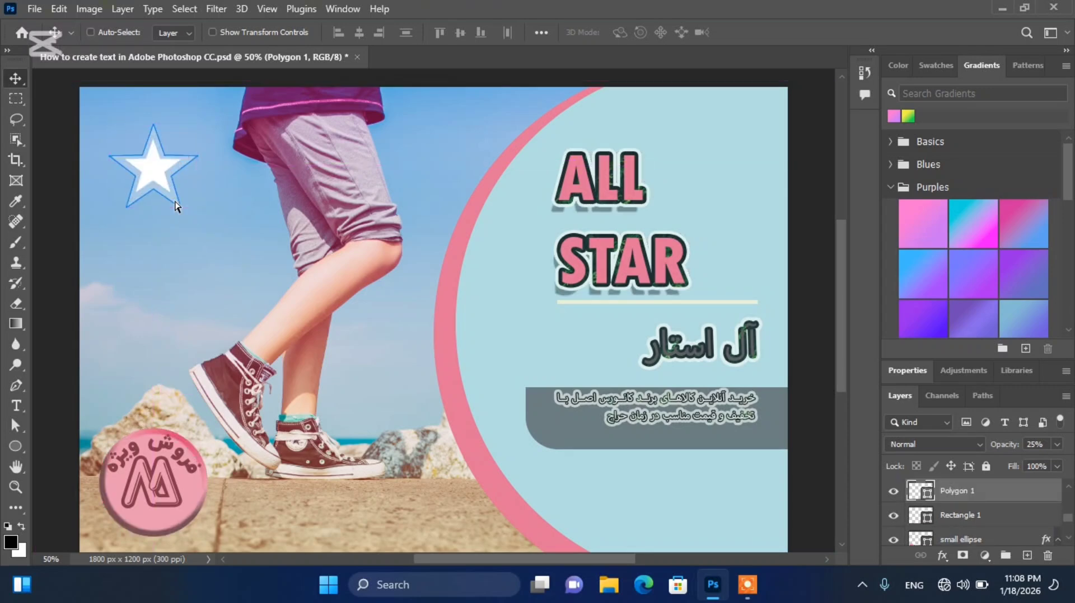